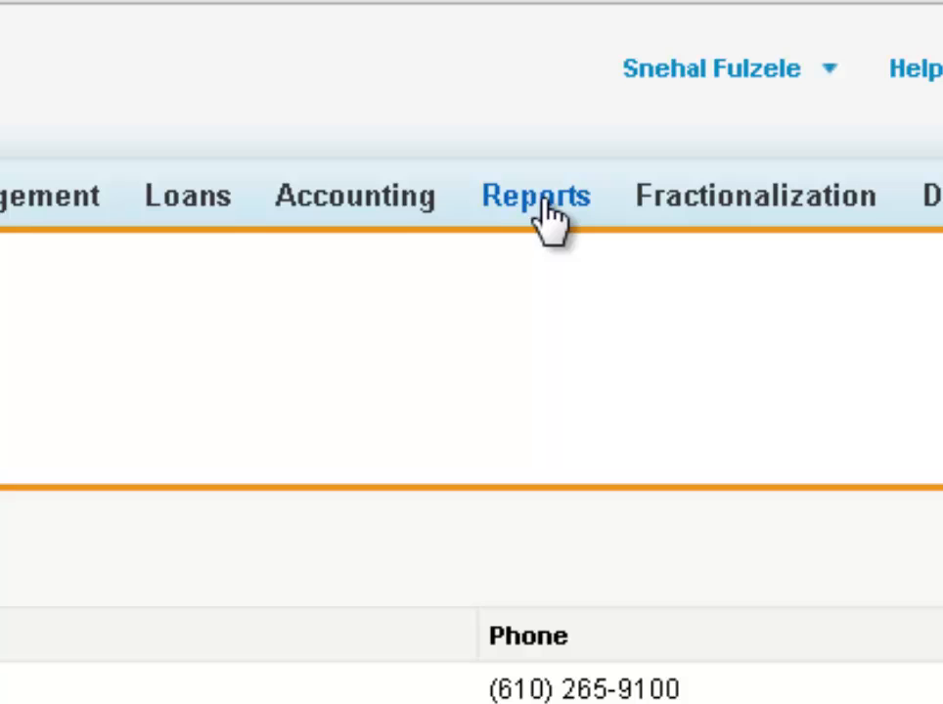
Browse the Unfiled Public Reports and Risk Analysis report folders, and open the Aging report for customization
left_click(544, 214)
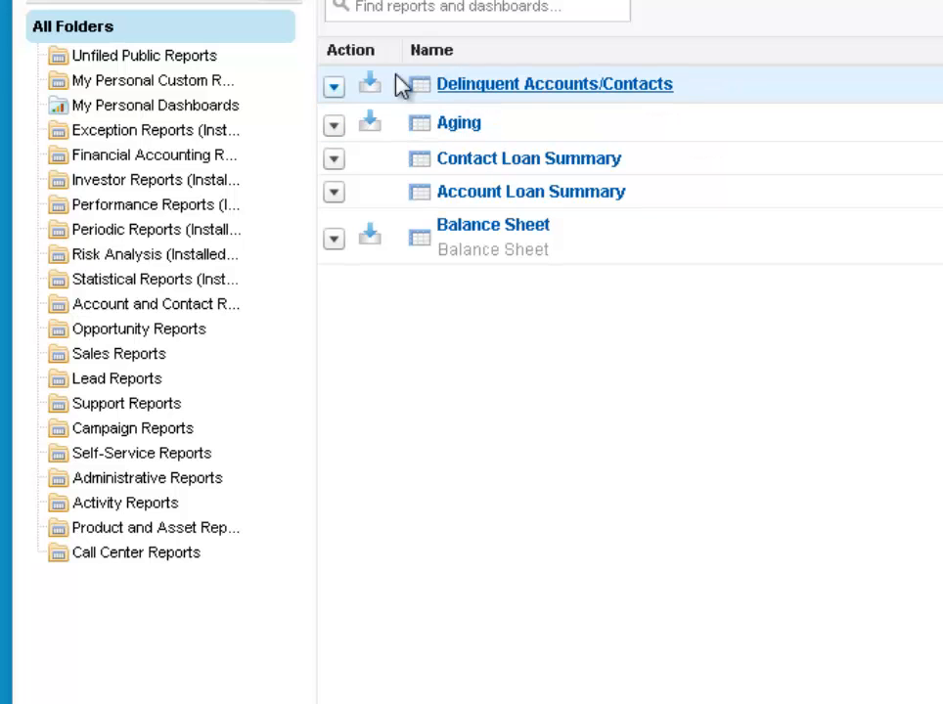
left_click(190, 64)
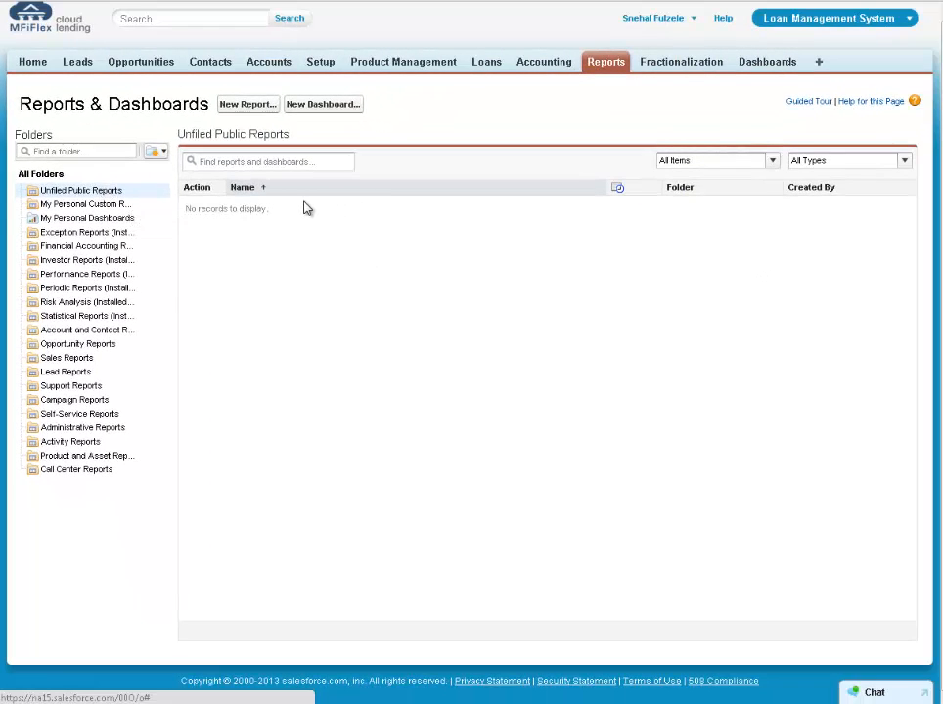
left_click(83, 305)
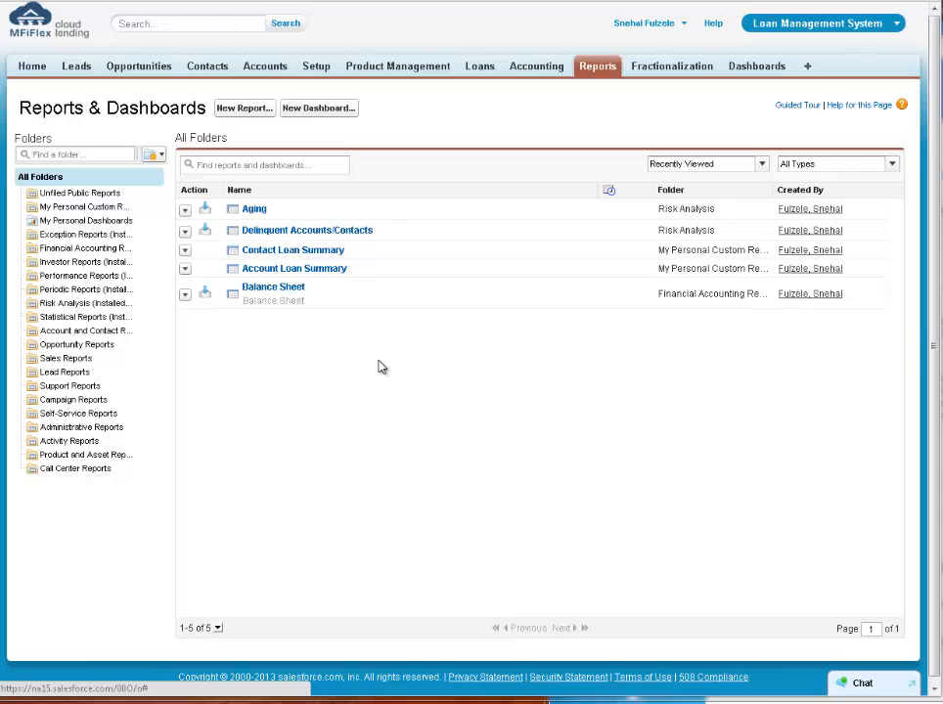
left_click(257, 211)
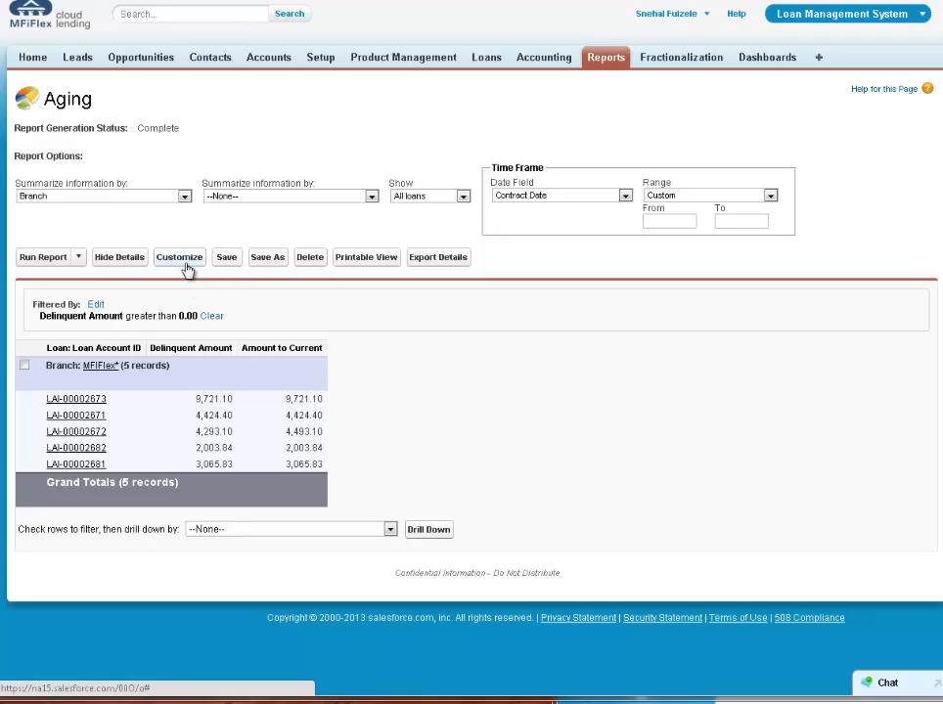
left_click(183, 261)
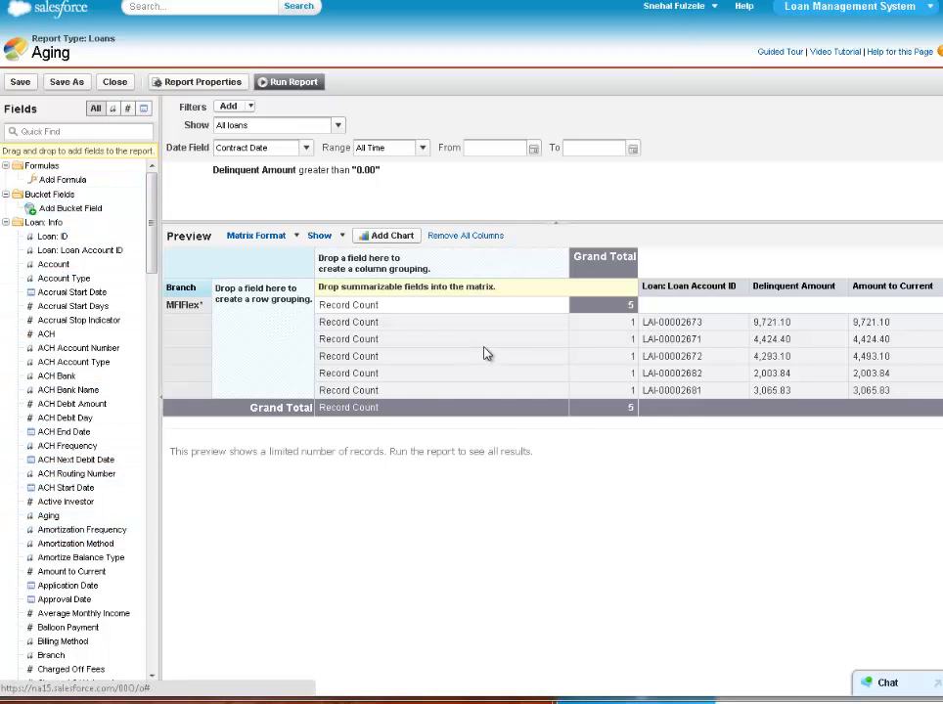
Find the Aging field and add it as a column between Delinquent Amount and Amount to Current
left_click(76, 133)
type("aging")
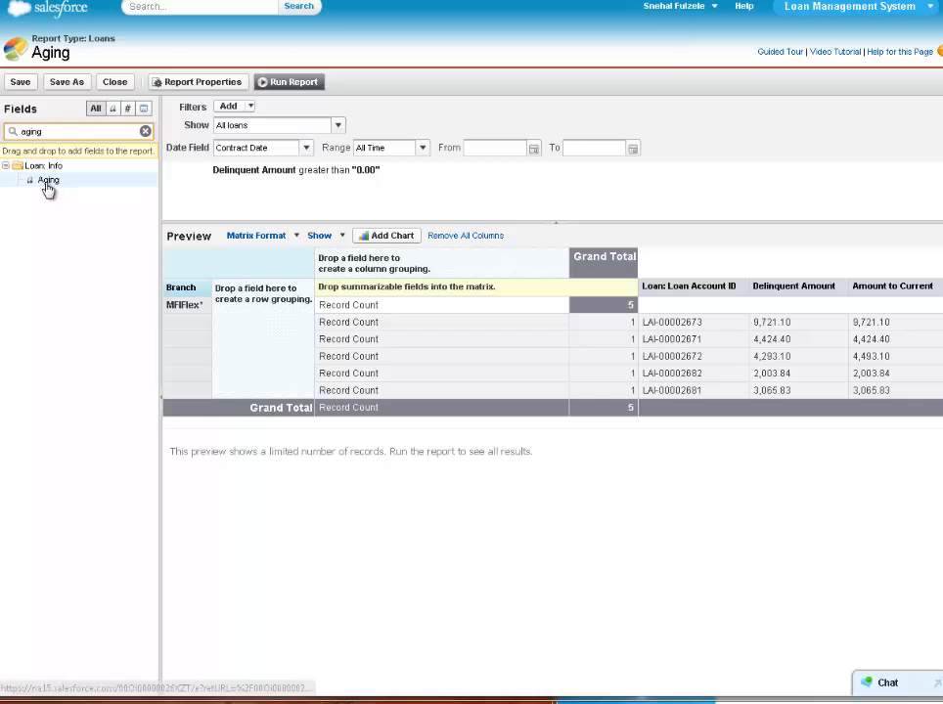
left_click_drag(52, 187, 852, 322)
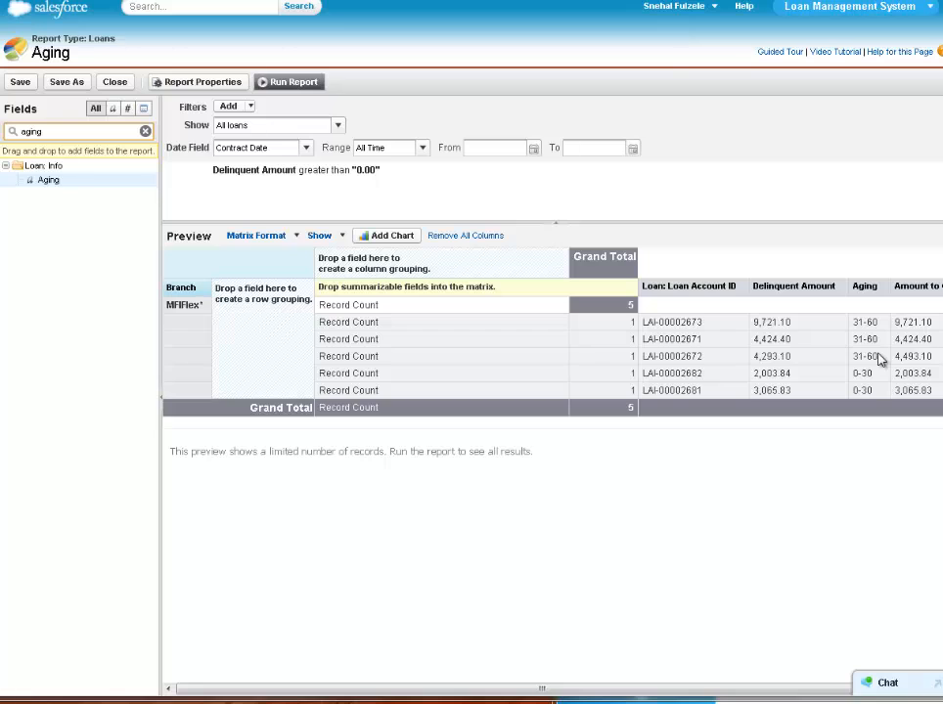
left_click(144, 131)
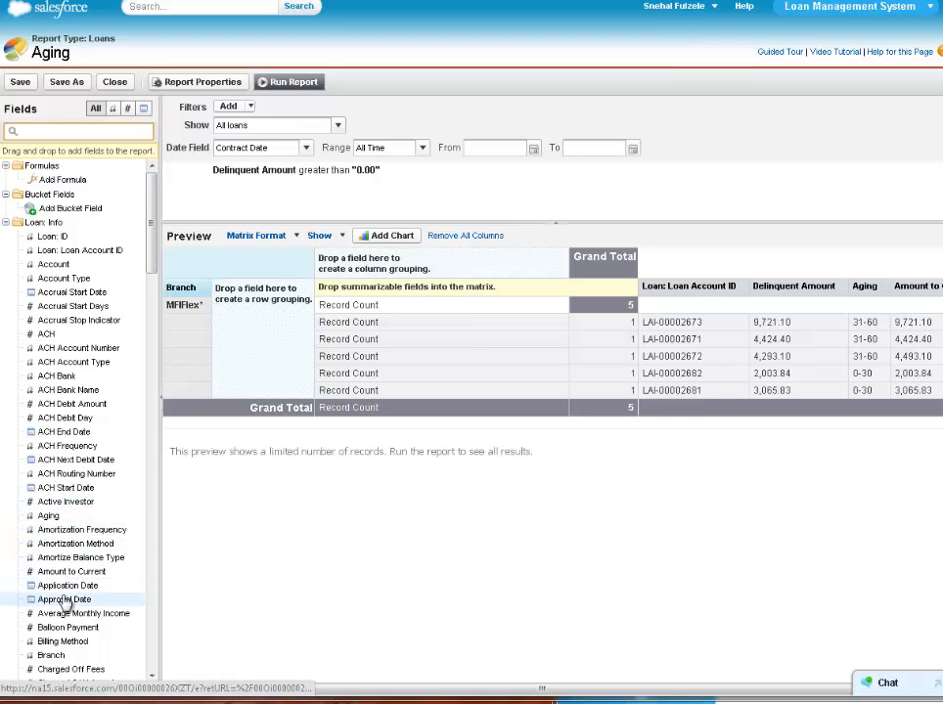
Add Approval Date as a column before Delinquent Amount and remove it again
left_click_drag(60, 599, 740, 289)
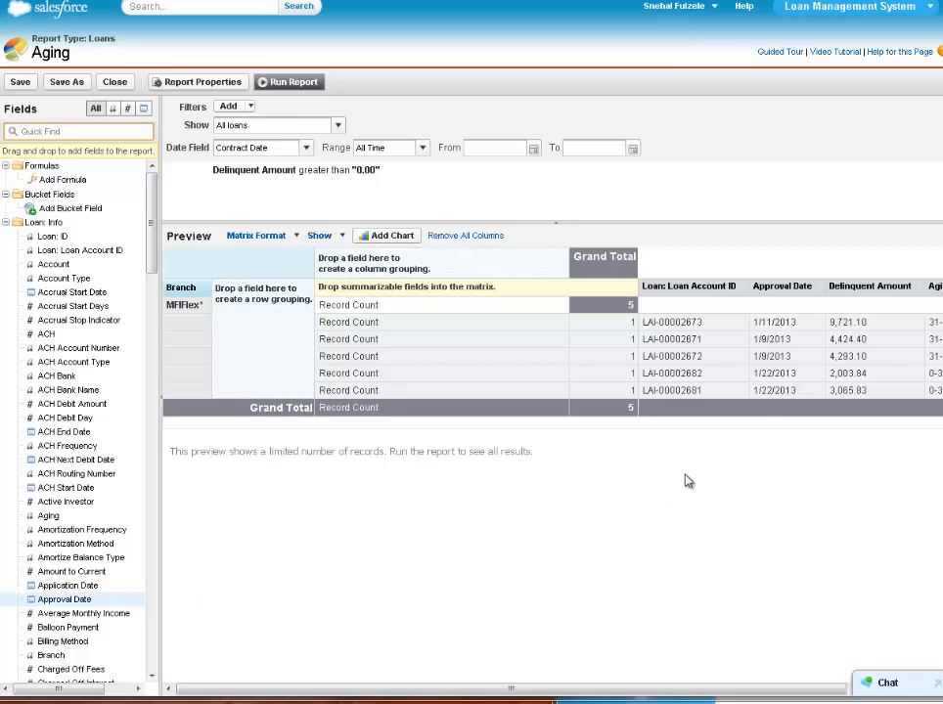
left_click_drag(770, 286, 46, 464)
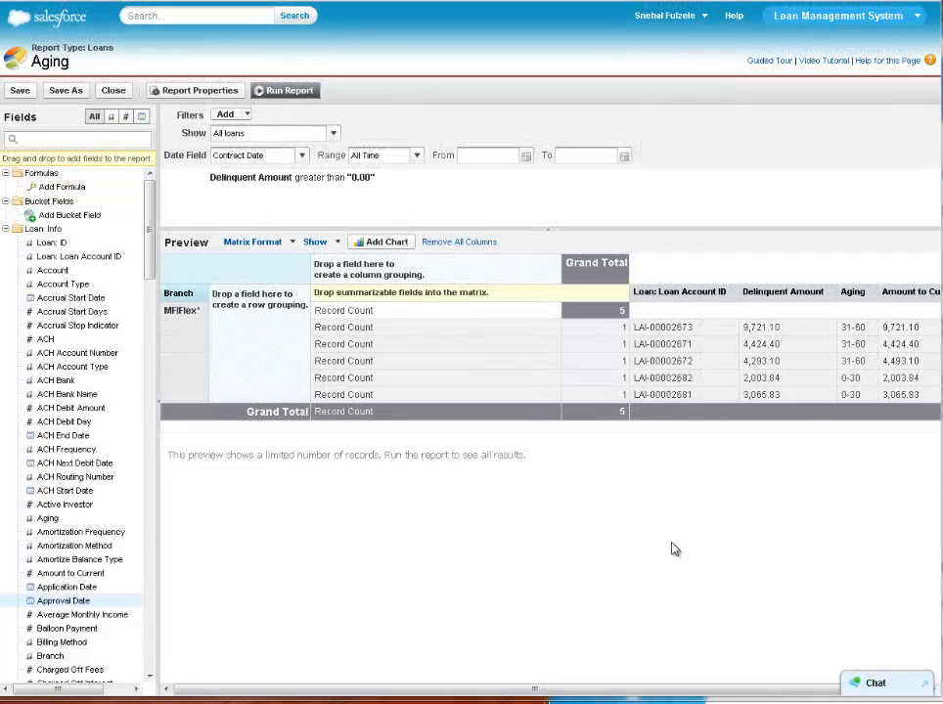
Switch the report preview to Summary format, to Tabular format, and back to Matrix format
left_click(294, 244)
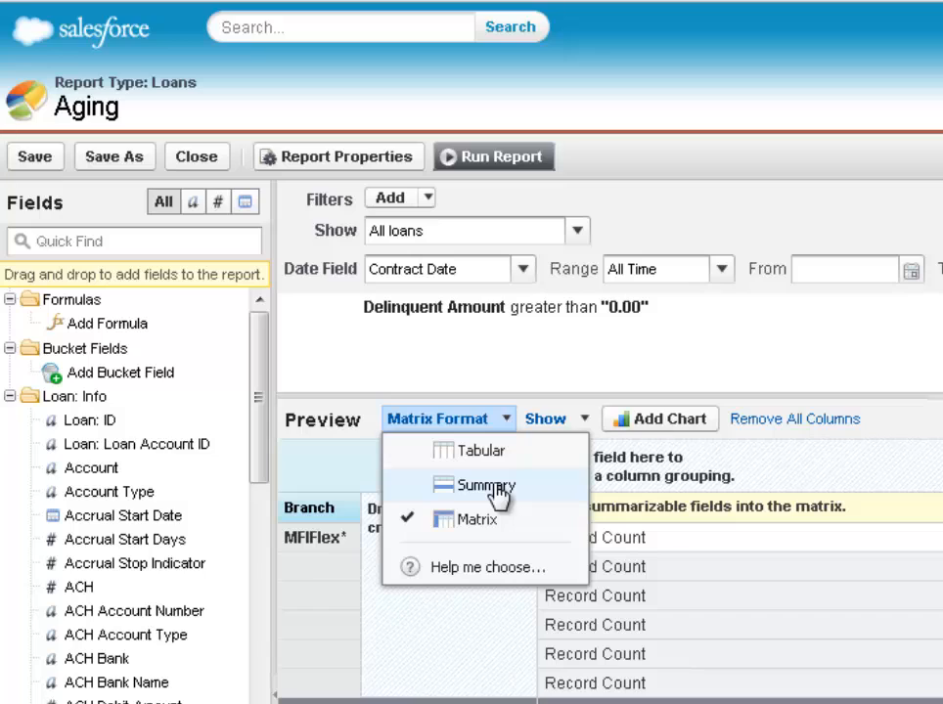
left_click(495, 491)
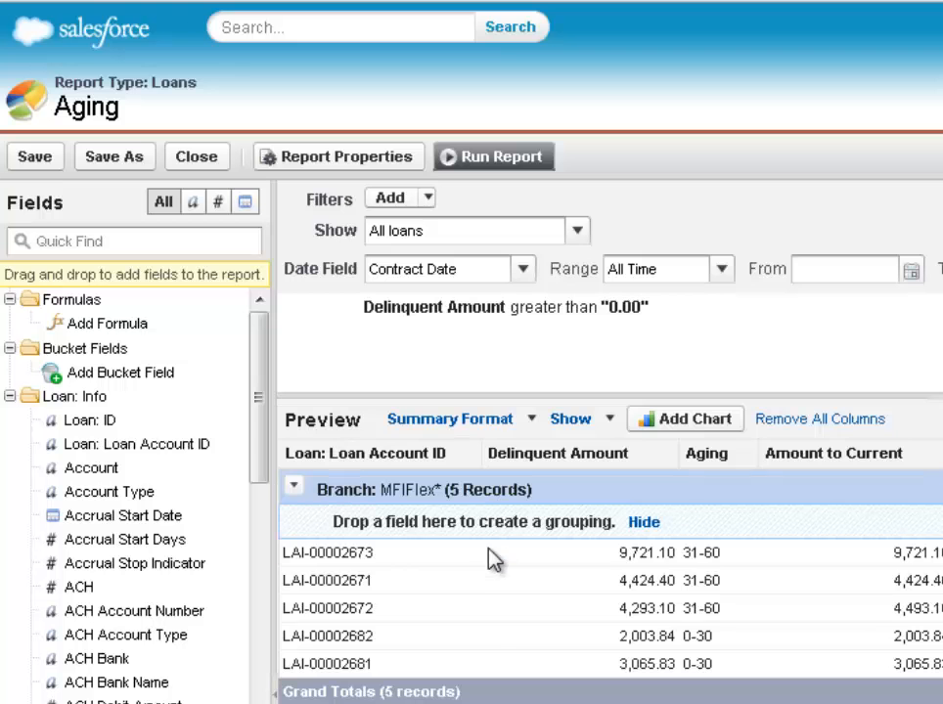
left_click(528, 420)
left_click(479, 455)
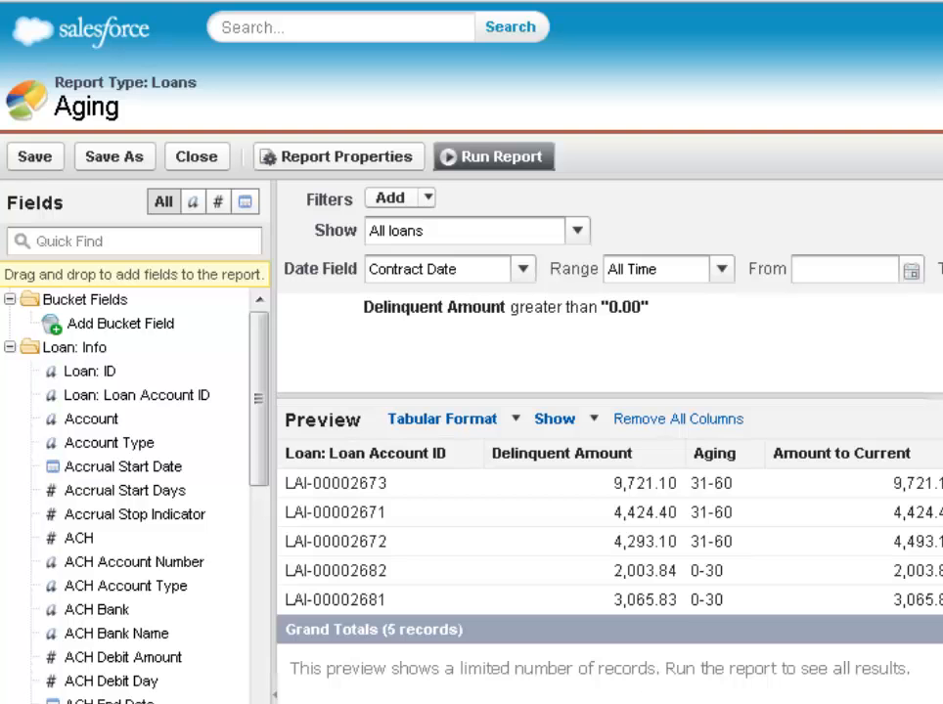
left_click(514, 420)
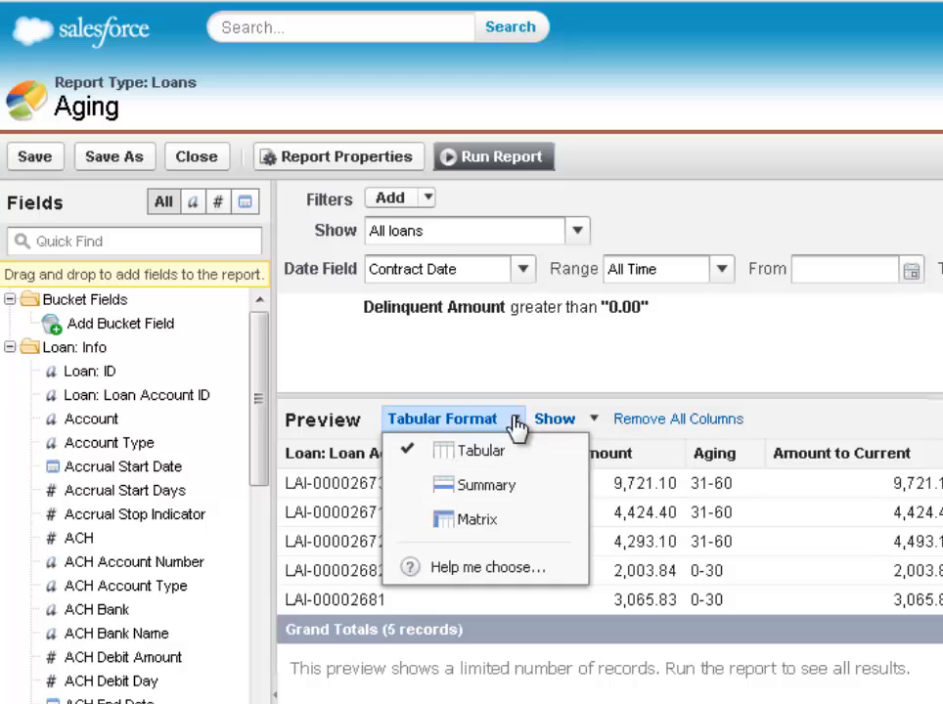
left_click(479, 520)
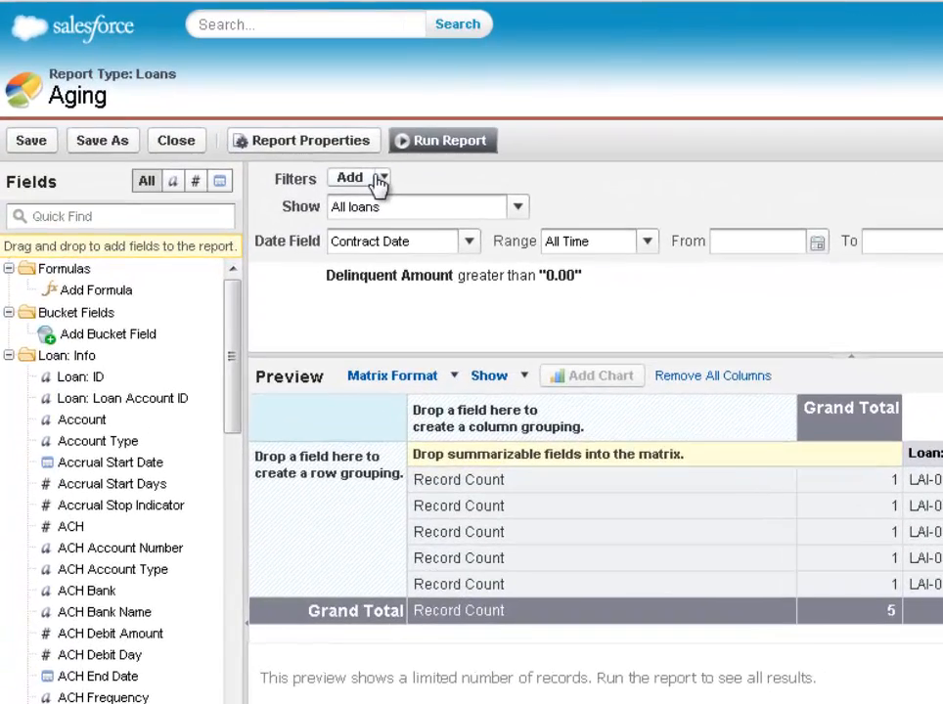
Set the Delinquent Amount filter to greater than 3000, and start an additional filter but cancel it
mouse_move(421, 291)
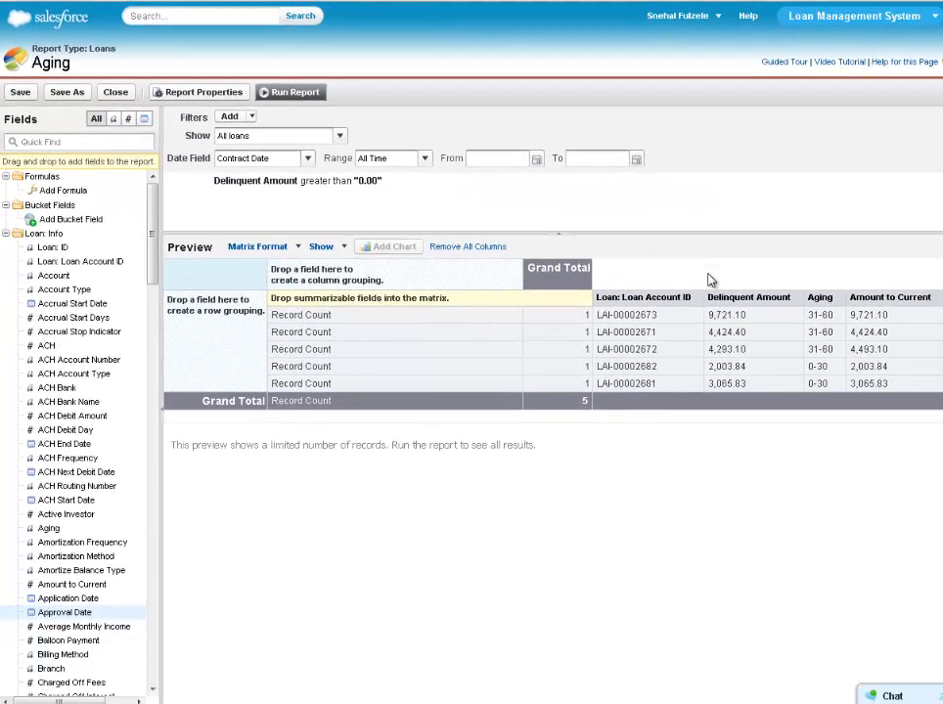
left_click(398, 184)
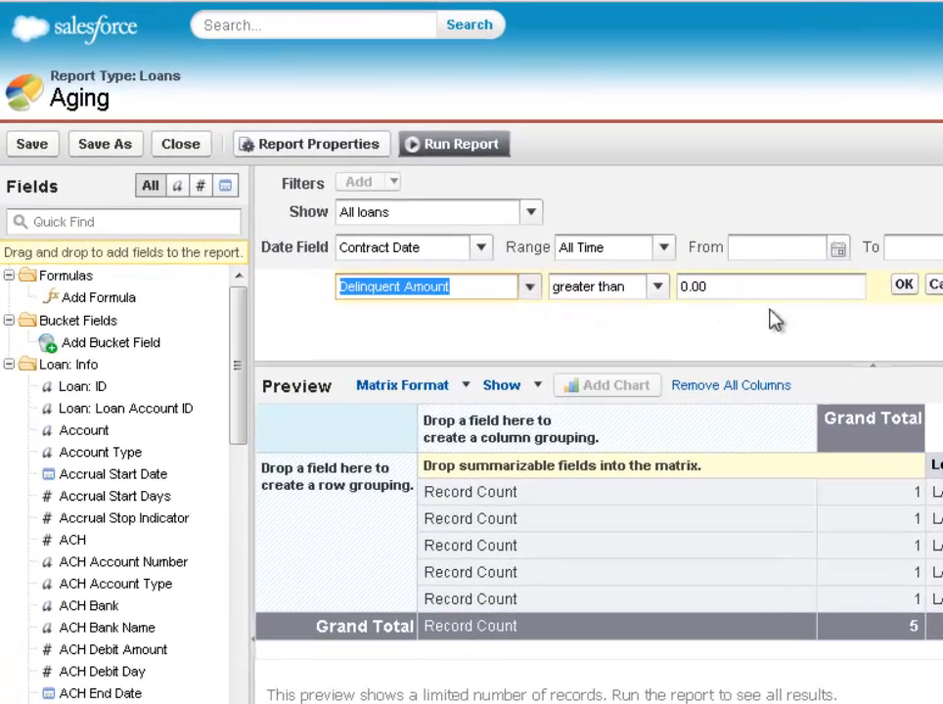
double_click(694, 286)
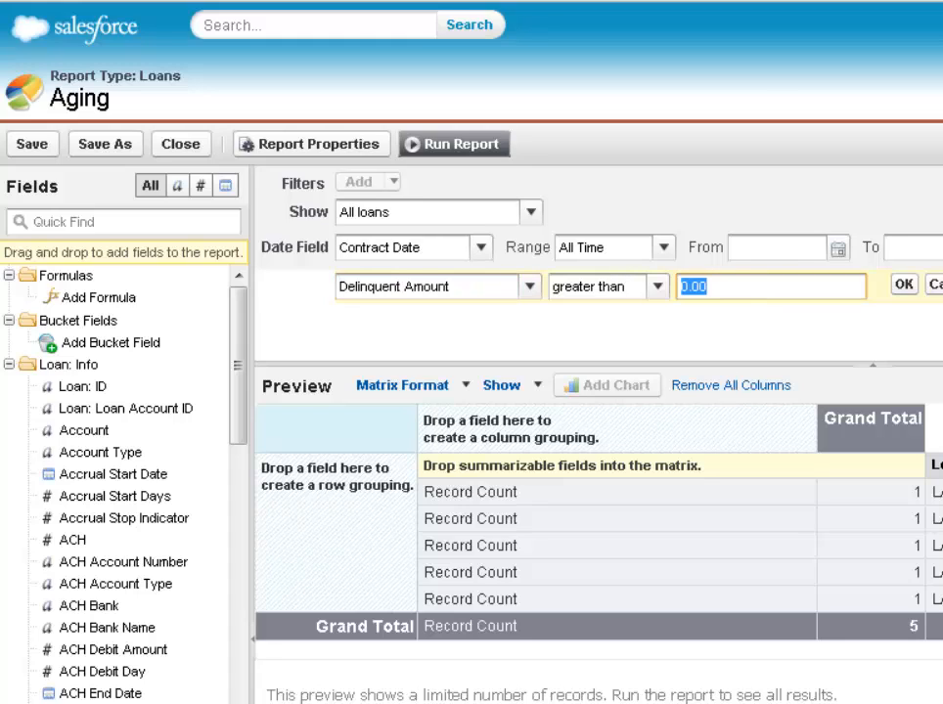
type("3000")
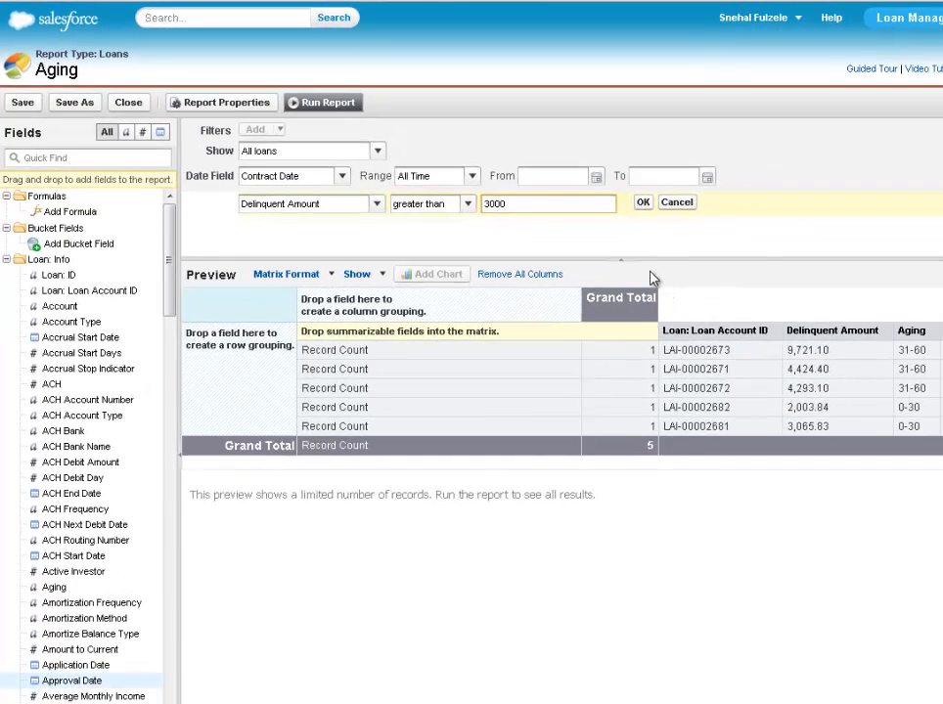
left_click(643, 205)
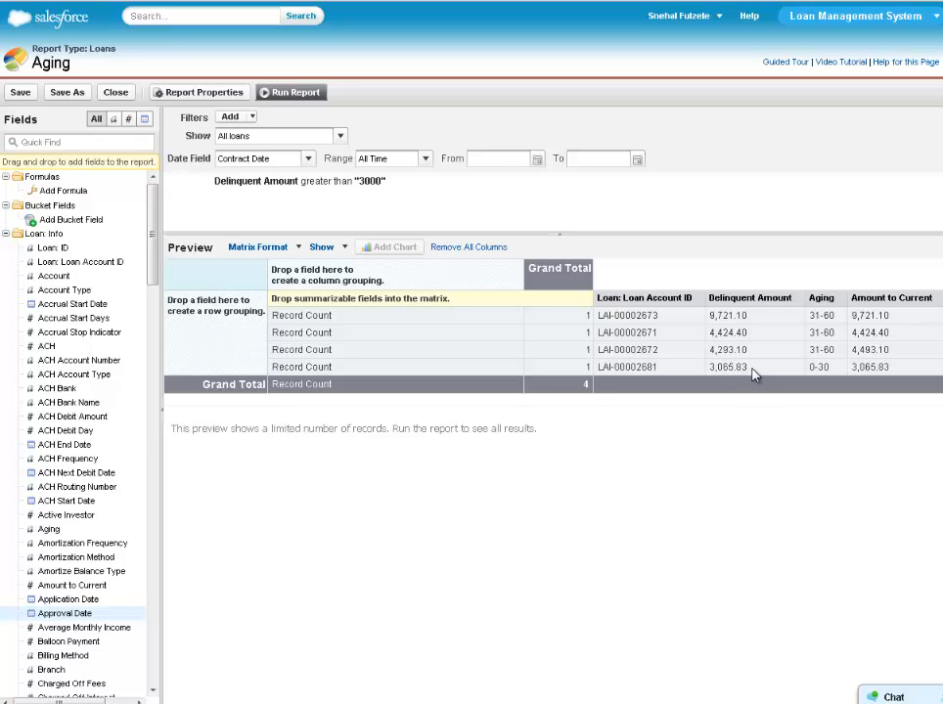
left_click(232, 118)
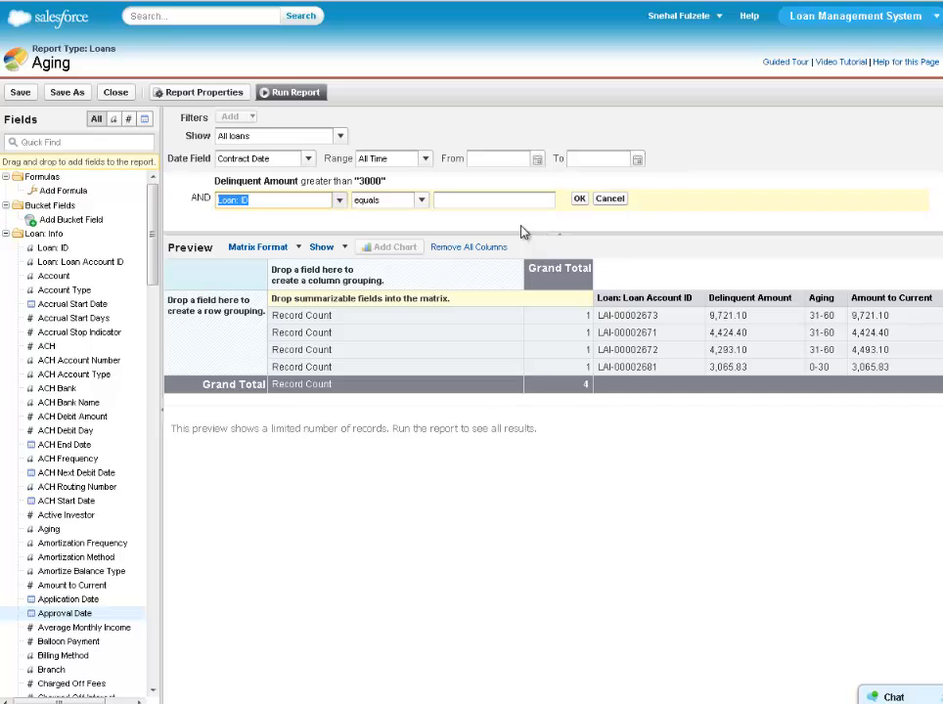
left_click(610, 200)
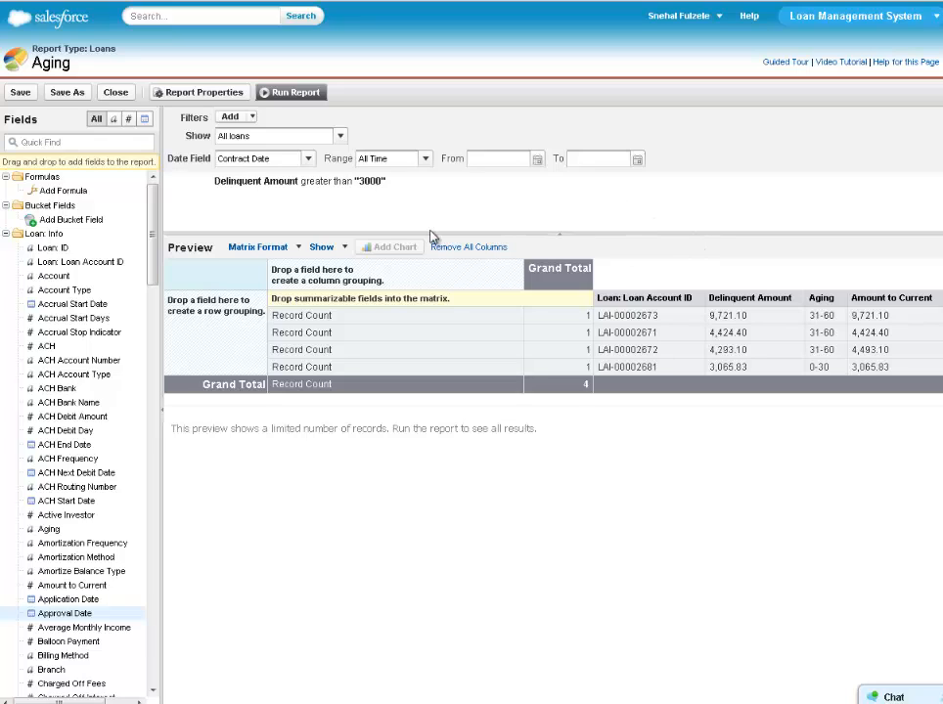
Set the Delinquent Amount filter to greater than 0
left_click(400, 181)
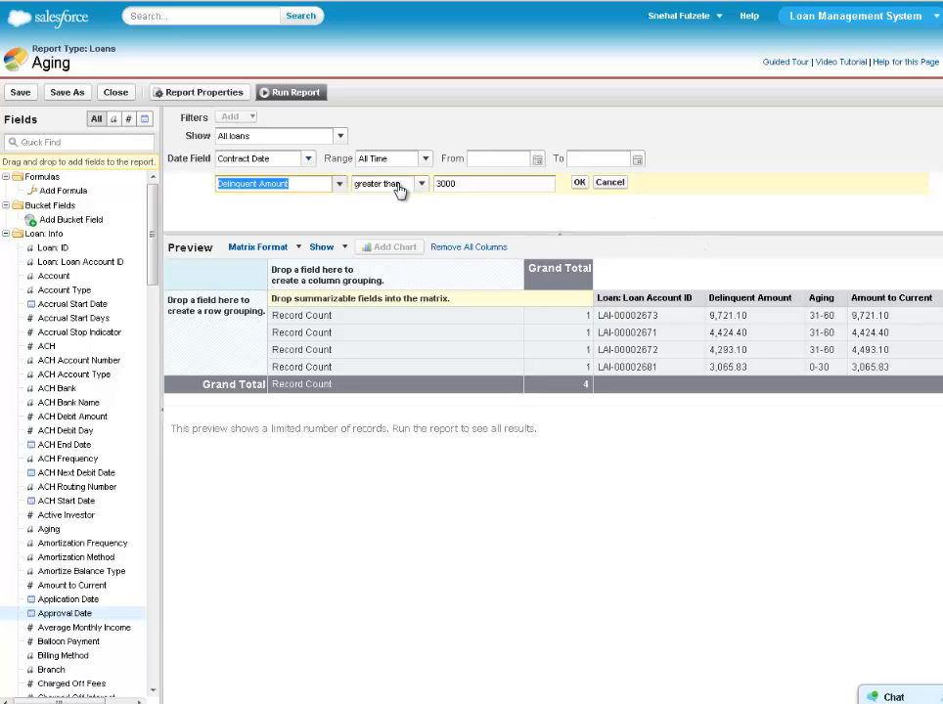
double_click(468, 184)
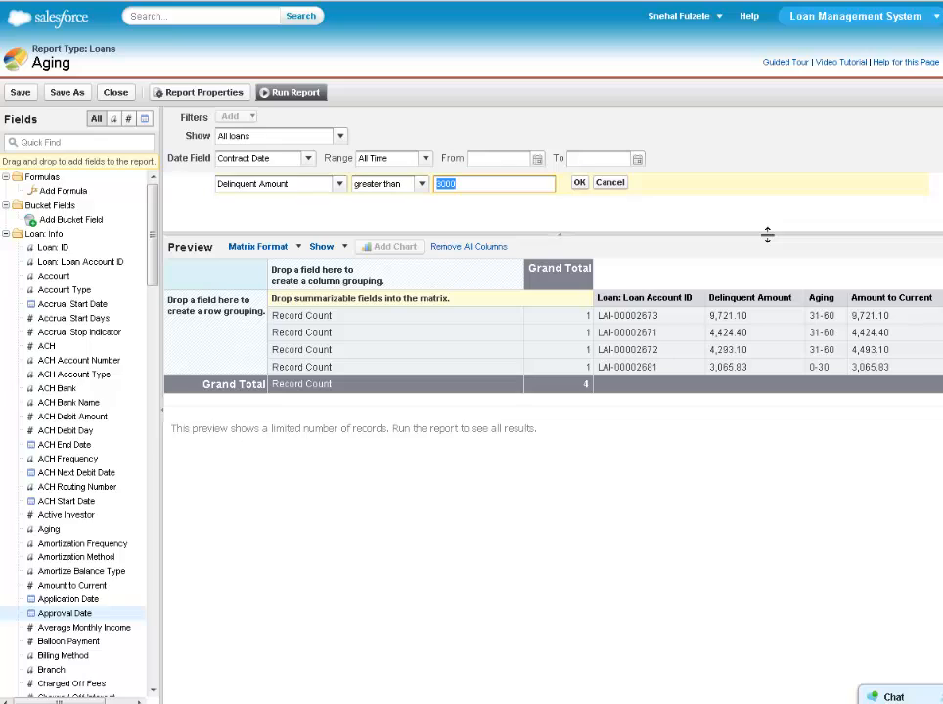
type("0")
left_click(578, 185)
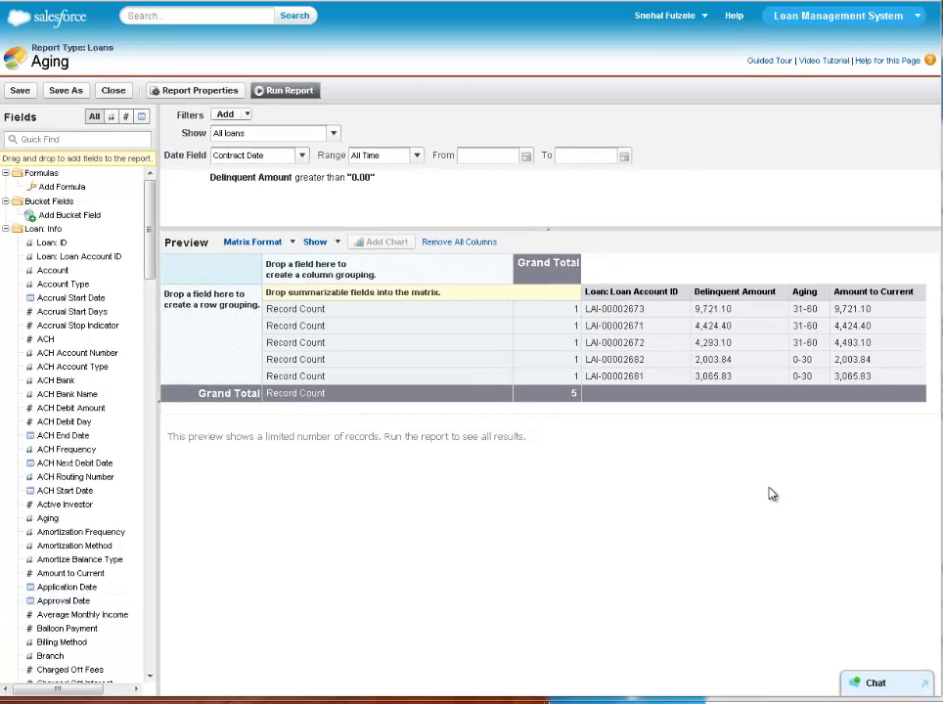
Save the customized Aging report and run it
left_click(19, 91)
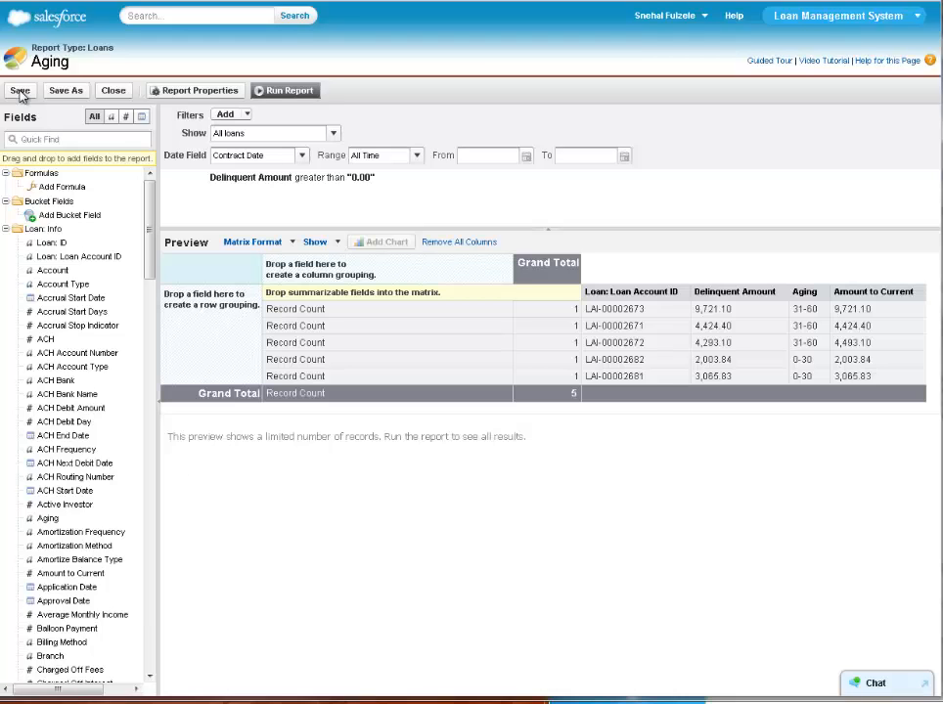
left_click(300, 92)
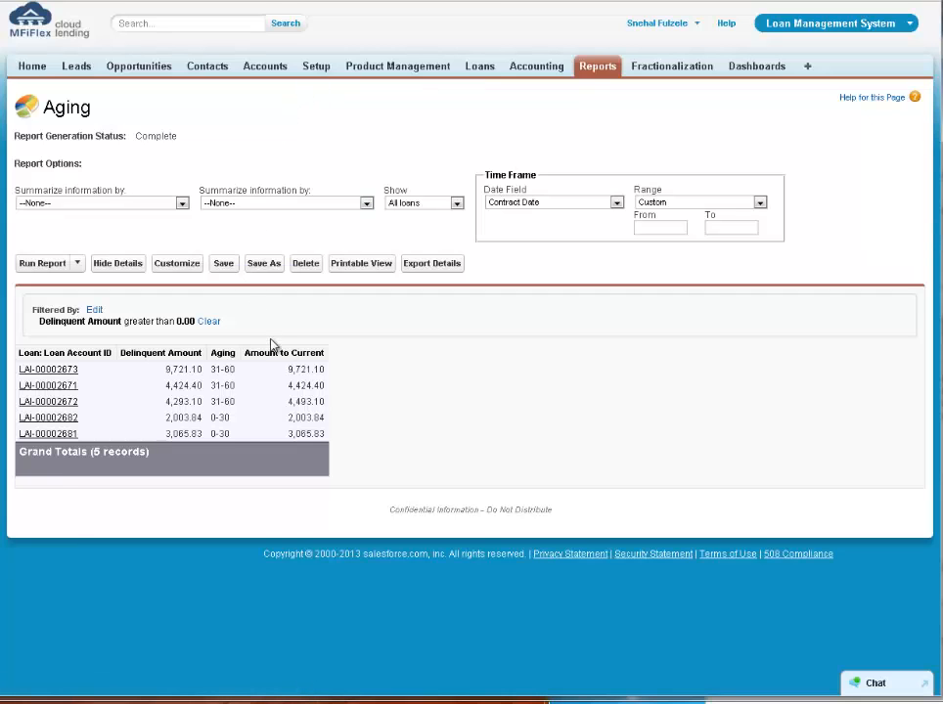
View the export options for the Aging report, including the file format, and return to the report without exporting
left_click(435, 264)
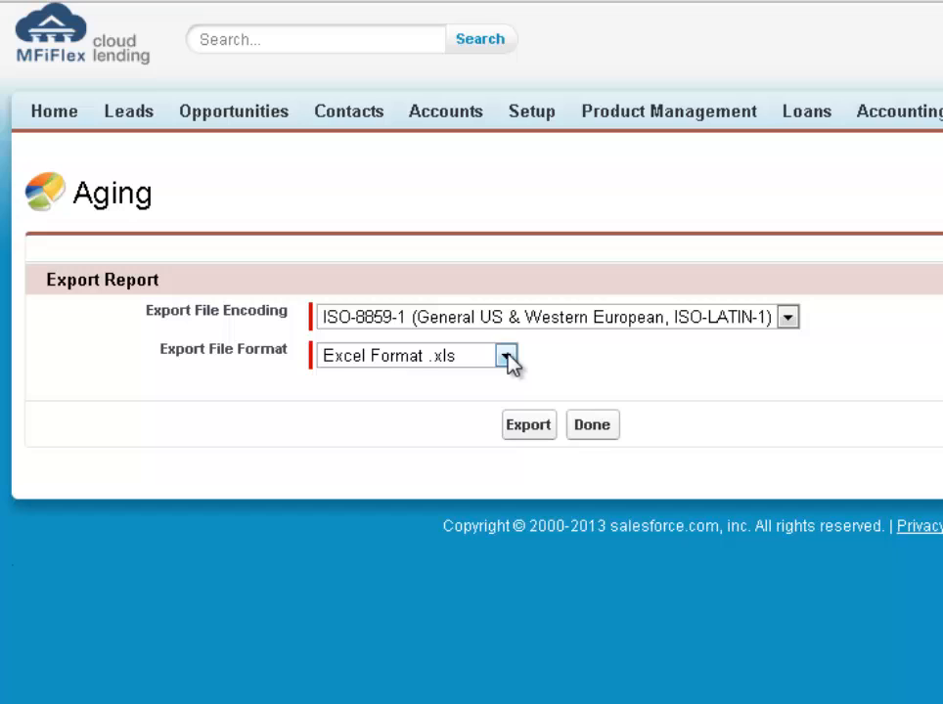
left_click(301, 213)
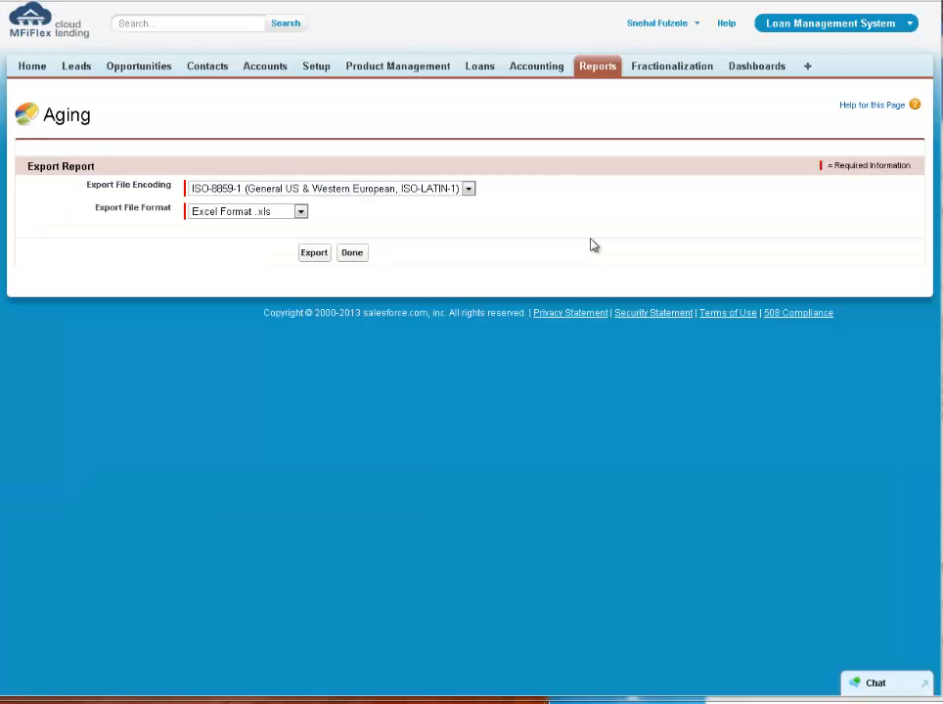
left_click(354, 257)
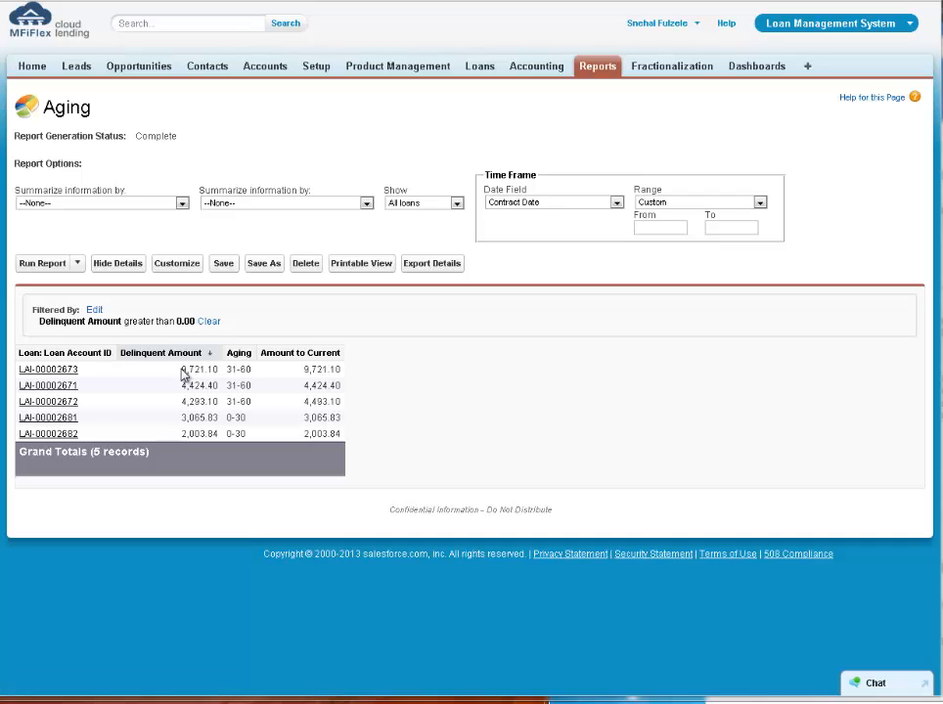
Open the first loan listed in the report and review its details down to the Delinquent Dues section
left_click(58, 375)
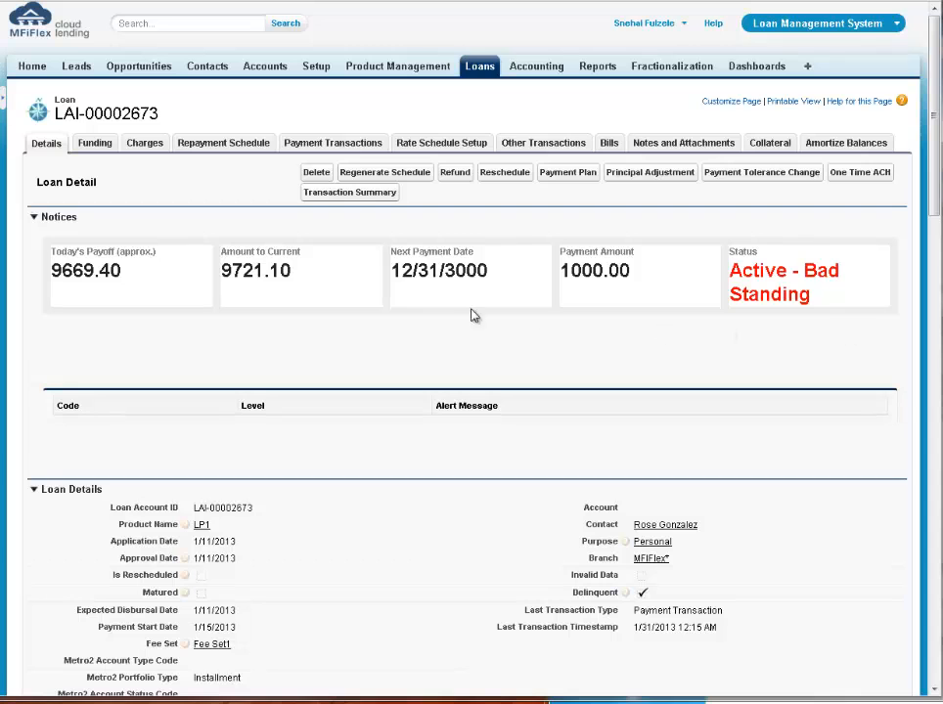
scroll(452, 319, "down", 5)
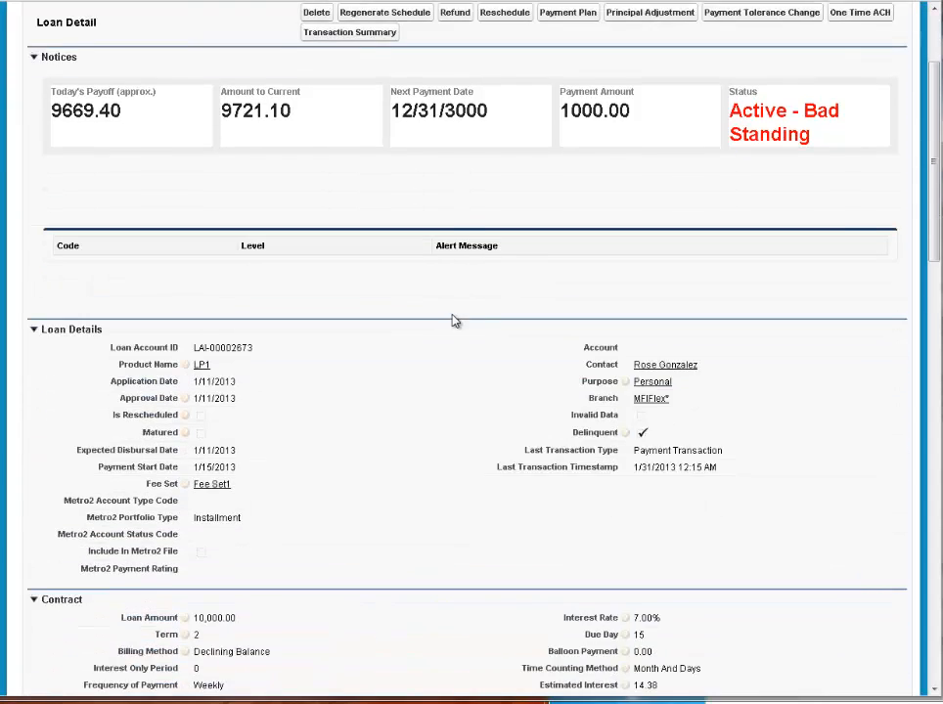
scroll(447, 293, "down", 1)
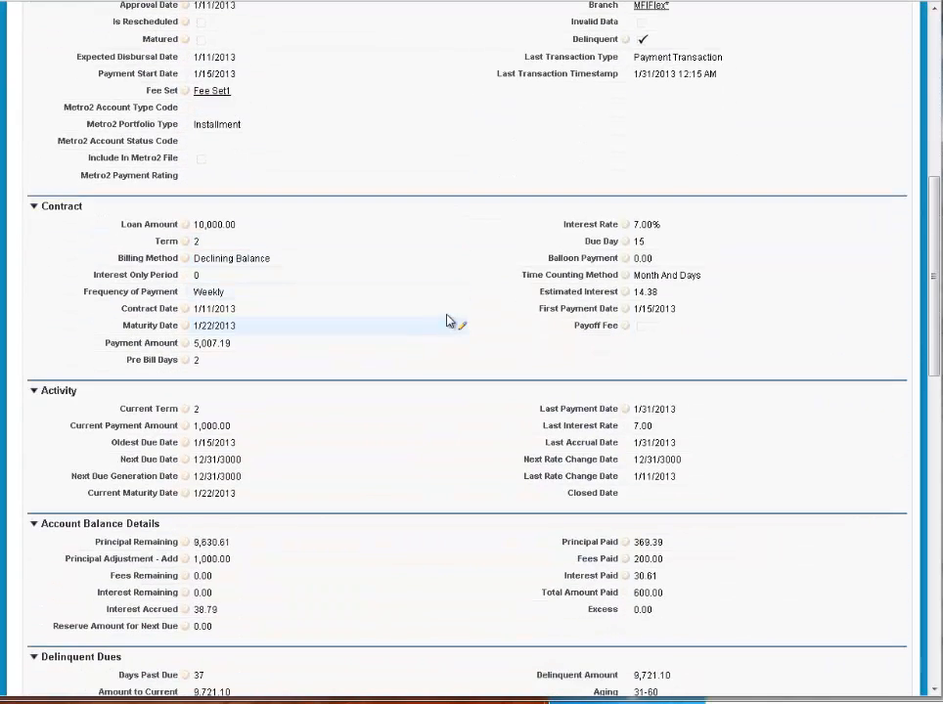
scroll(457, 309, "down", 2)
scroll(458, 308, "down", 2)
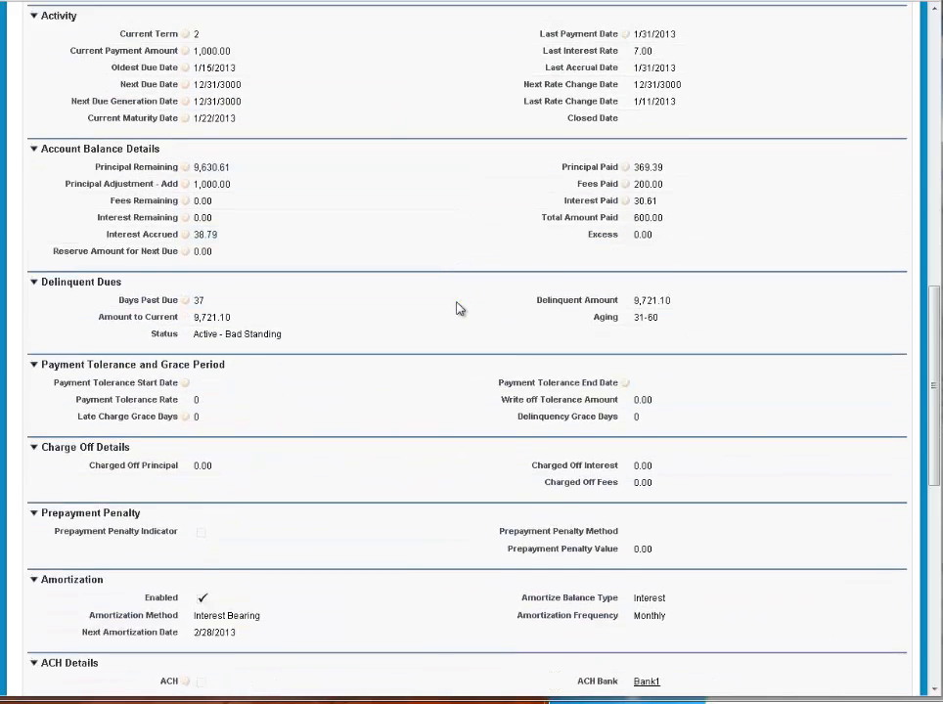
scroll(454, 307, "down", 2)
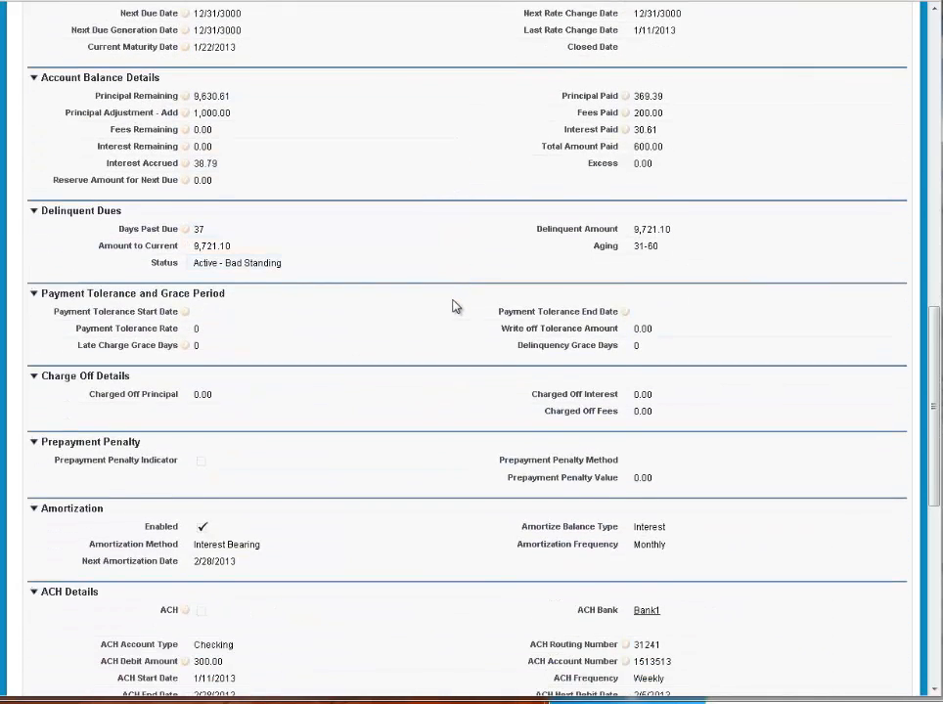
Review the loan's remaining sections below Delinquent Dues, and reopen the Aging report from the reports list
scroll(451, 313, "down", 1)
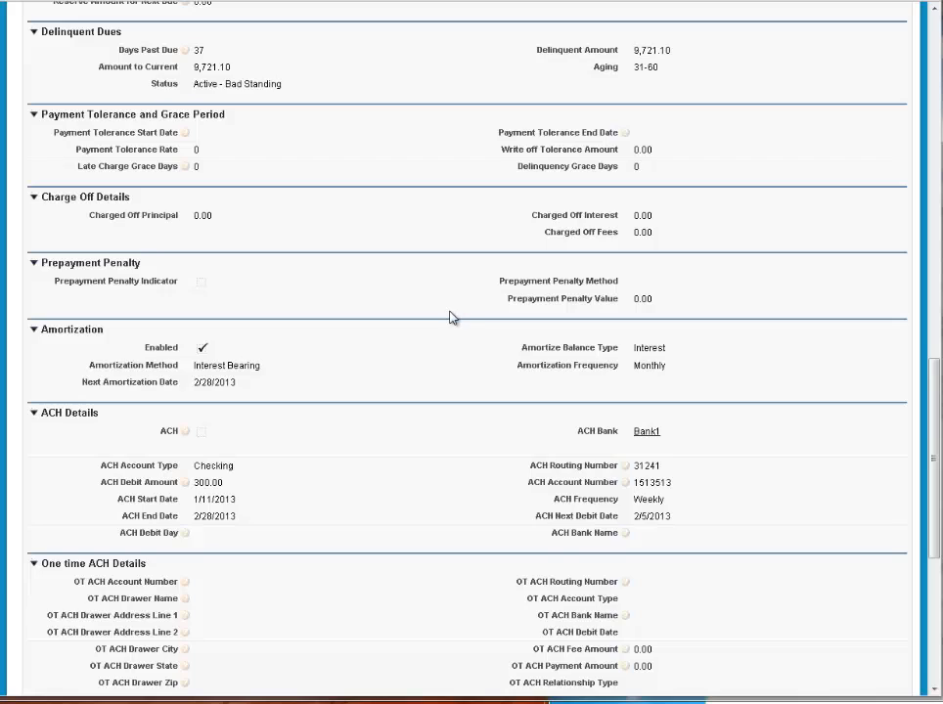
scroll(450, 317, "up", 2)
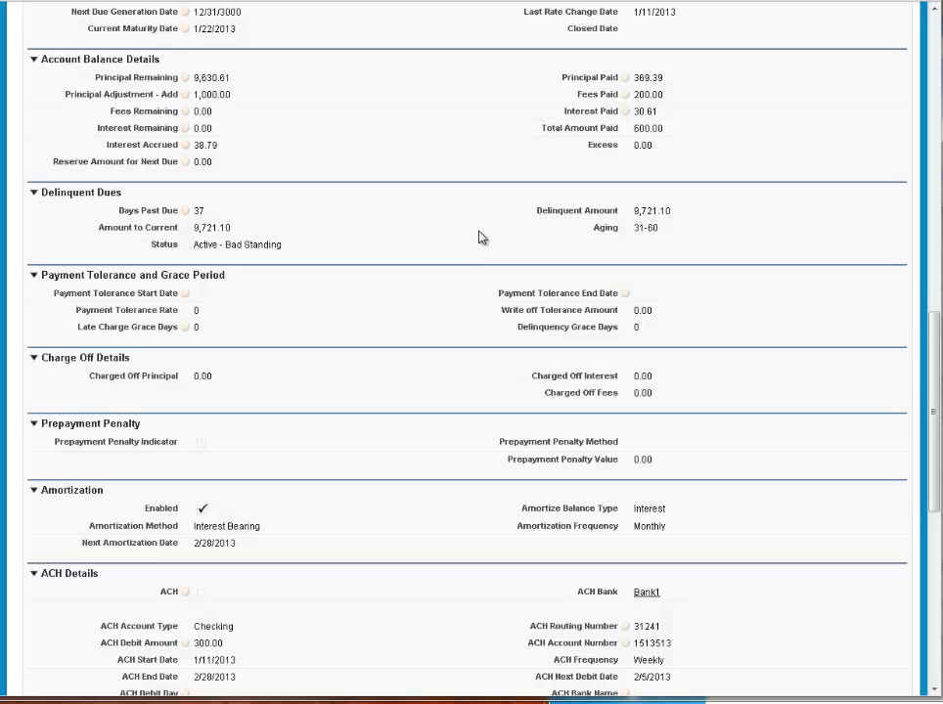
left_click_drag(934, 417, 908, 83)
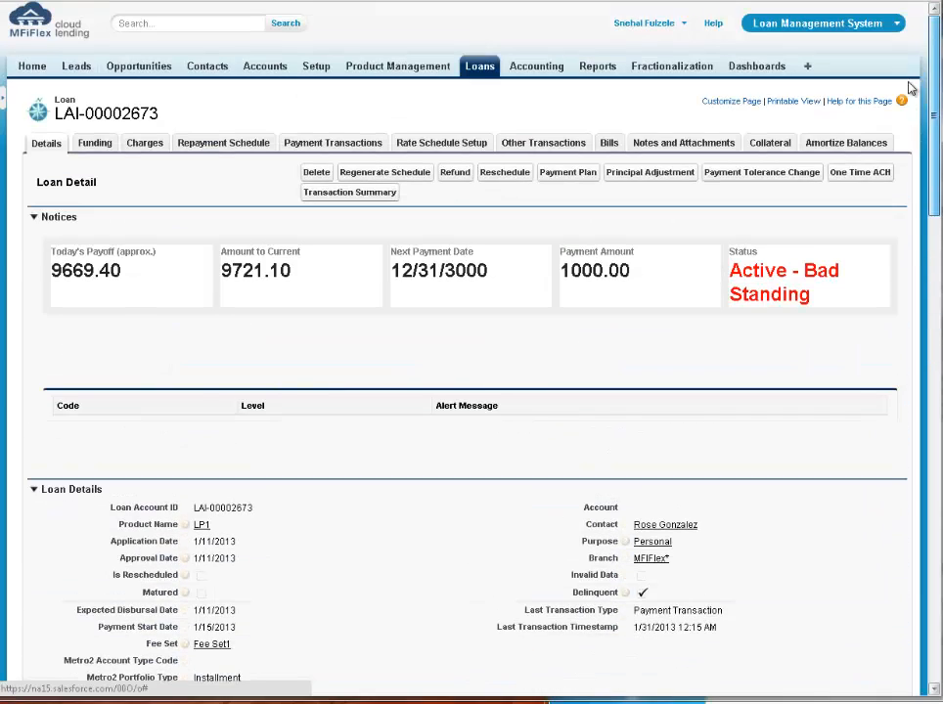
left_click(596, 68)
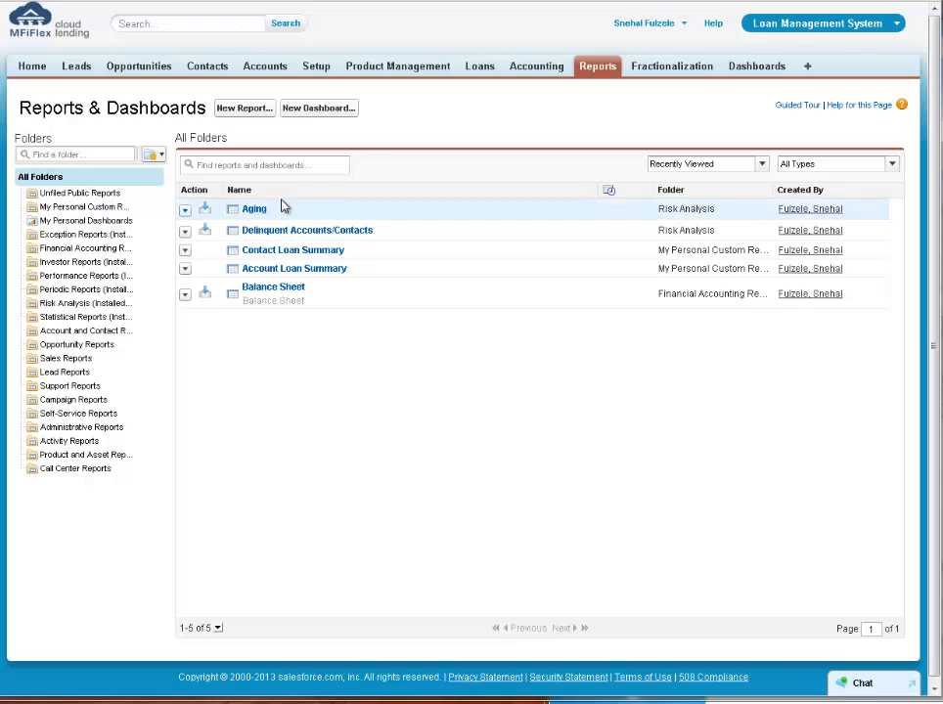
left_click(254, 210)
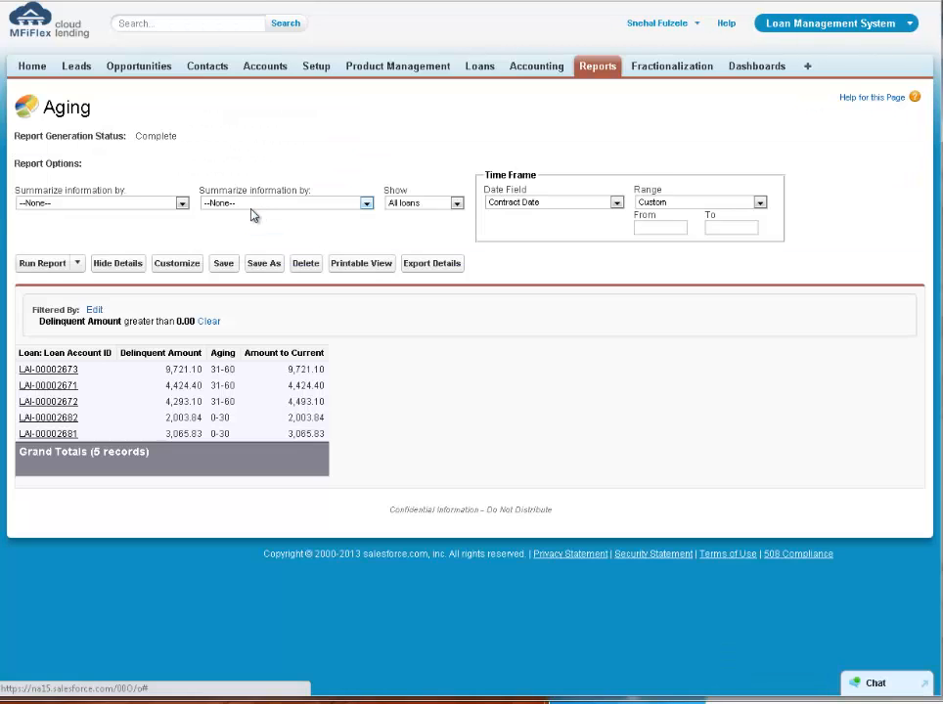
Open the first loan in the Aging report in a separate browser tab, check its notices and status, and return to the report
right_click(44, 374)
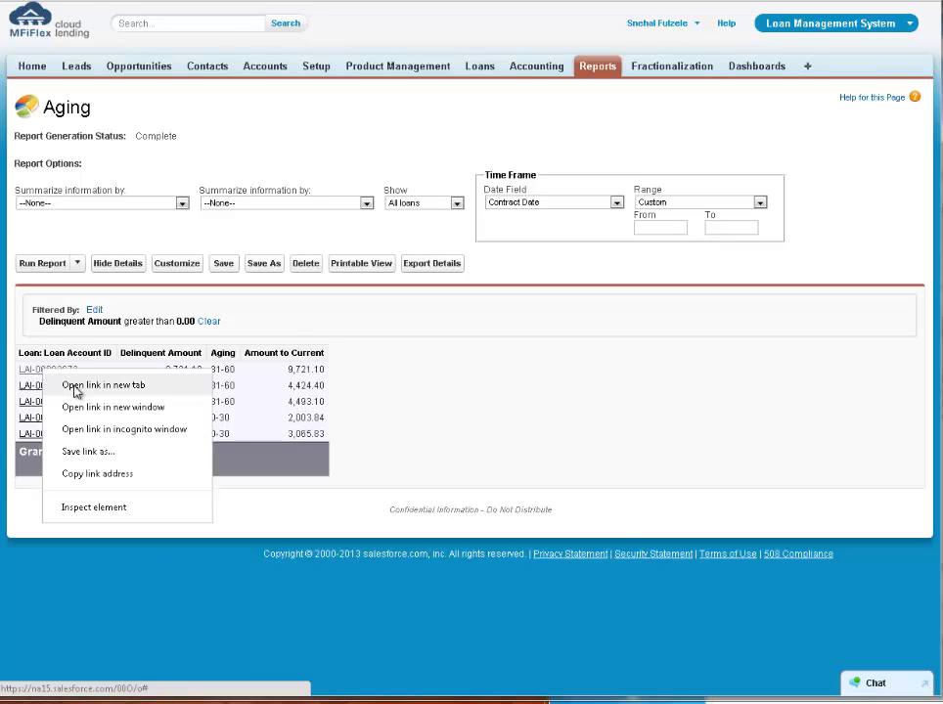
left_click(78, 386)
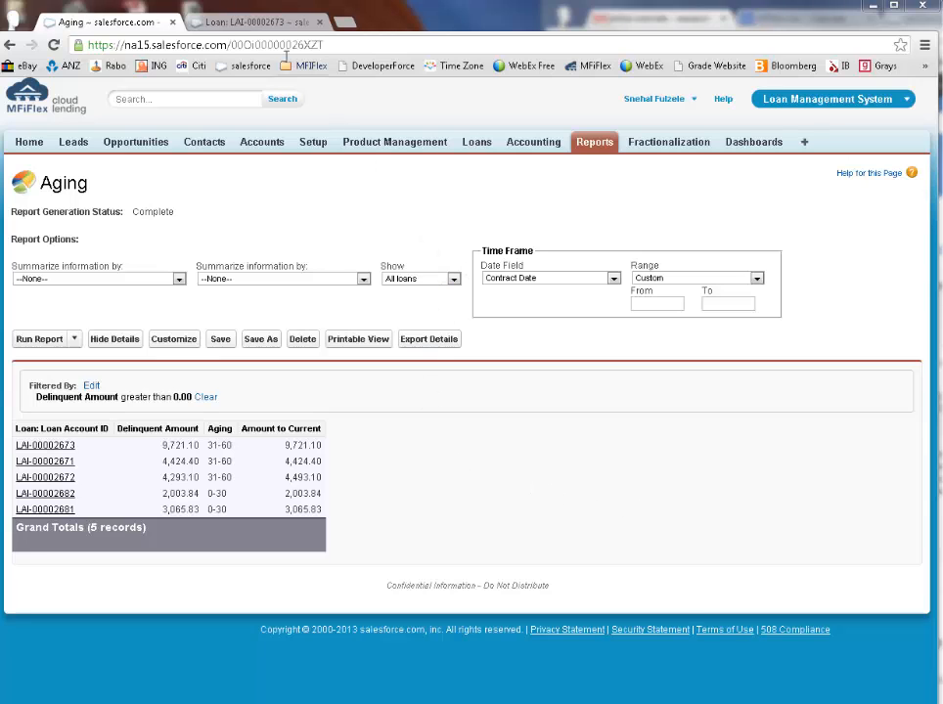
left_click(276, 24)
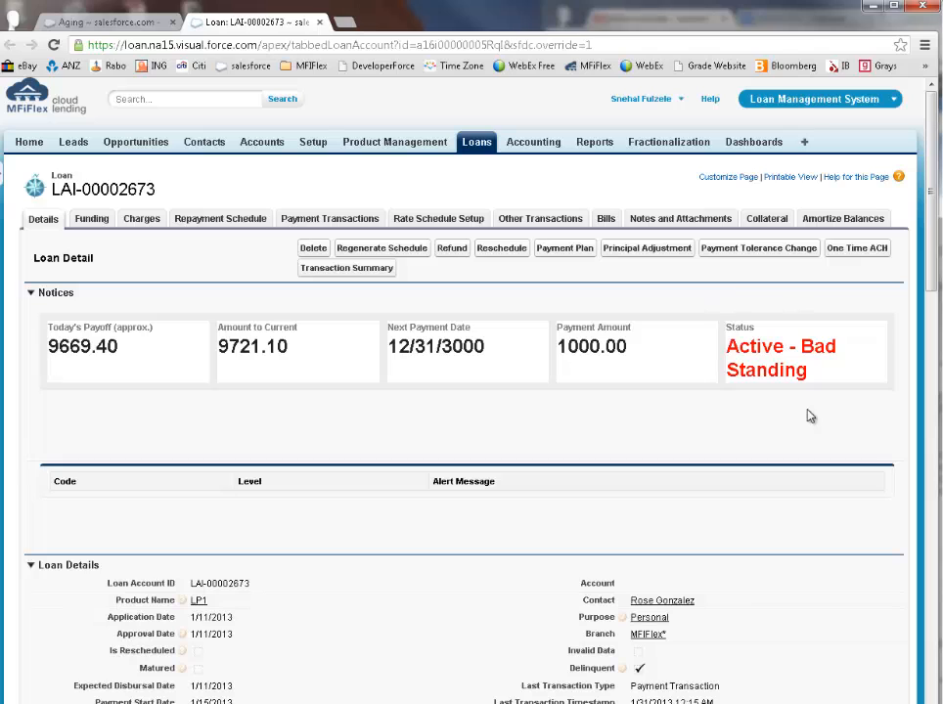
left_click(109, 24)
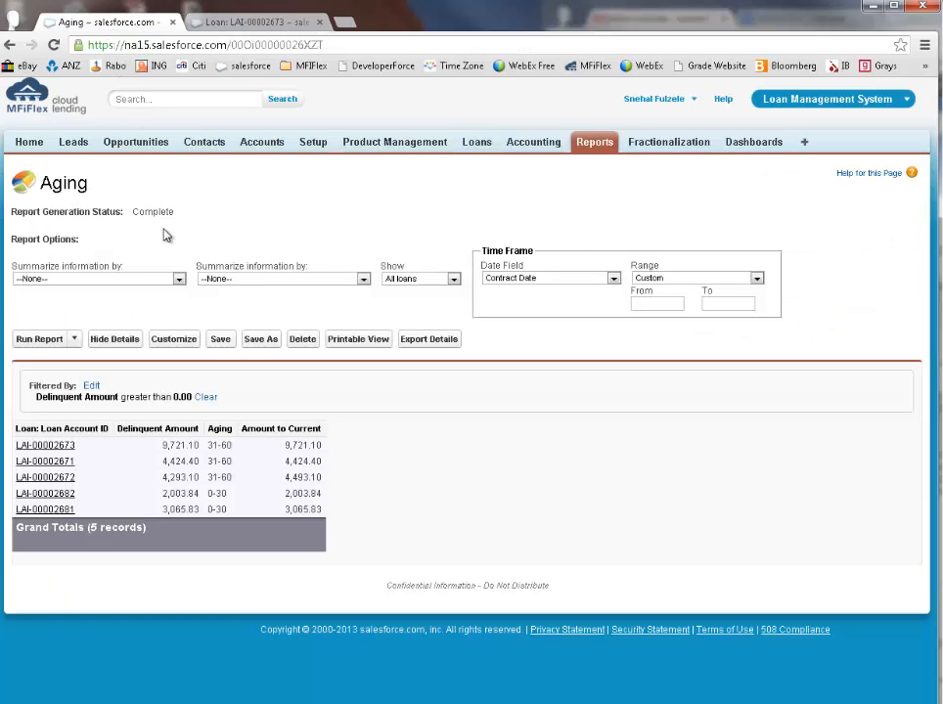
Open the second listed loan in a separate browser tab, check its status, and return to the report, closing both loan tabs
right_click(40, 466)
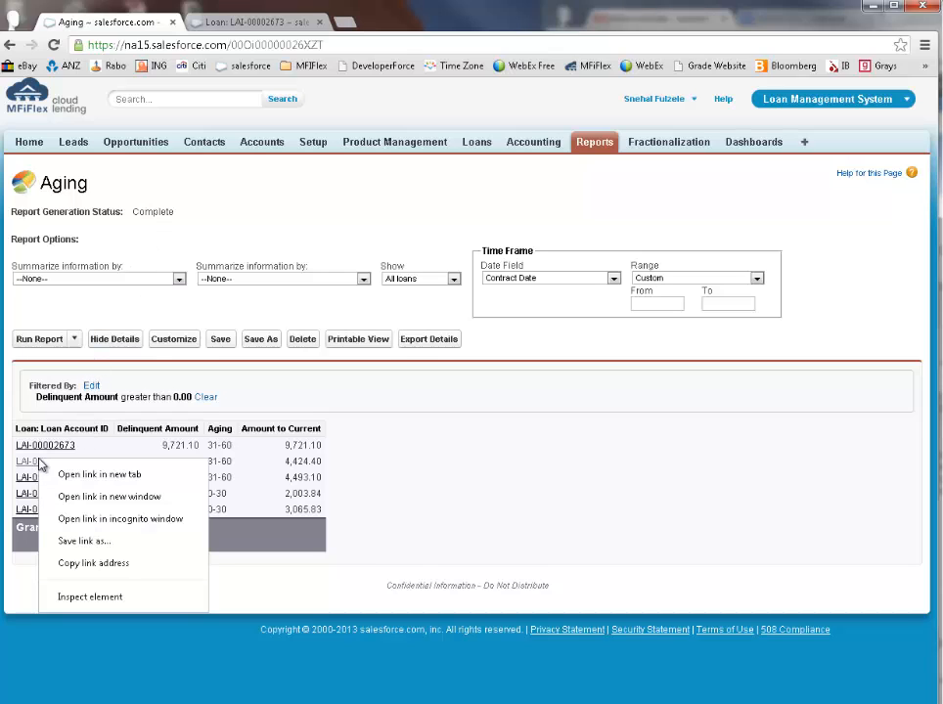
left_click(98, 475)
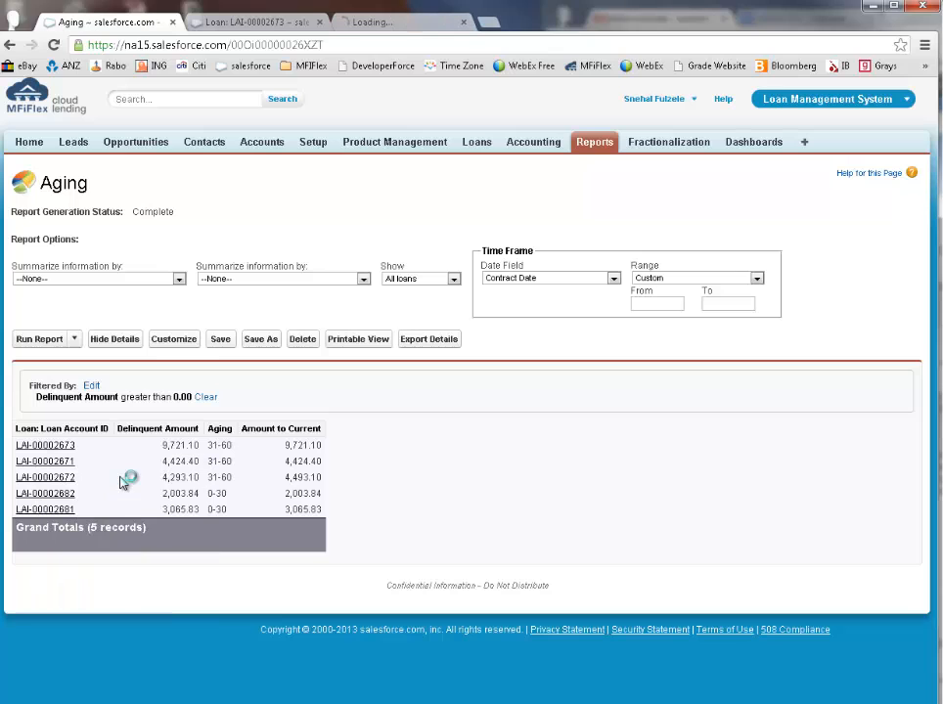
left_click(415, 24)
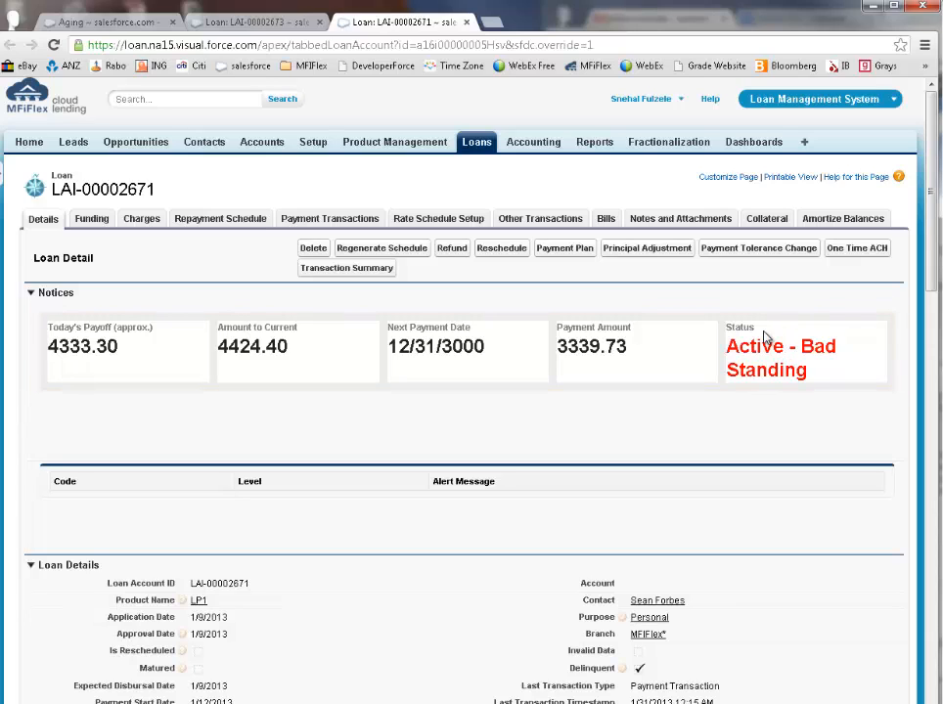
left_click(108, 23)
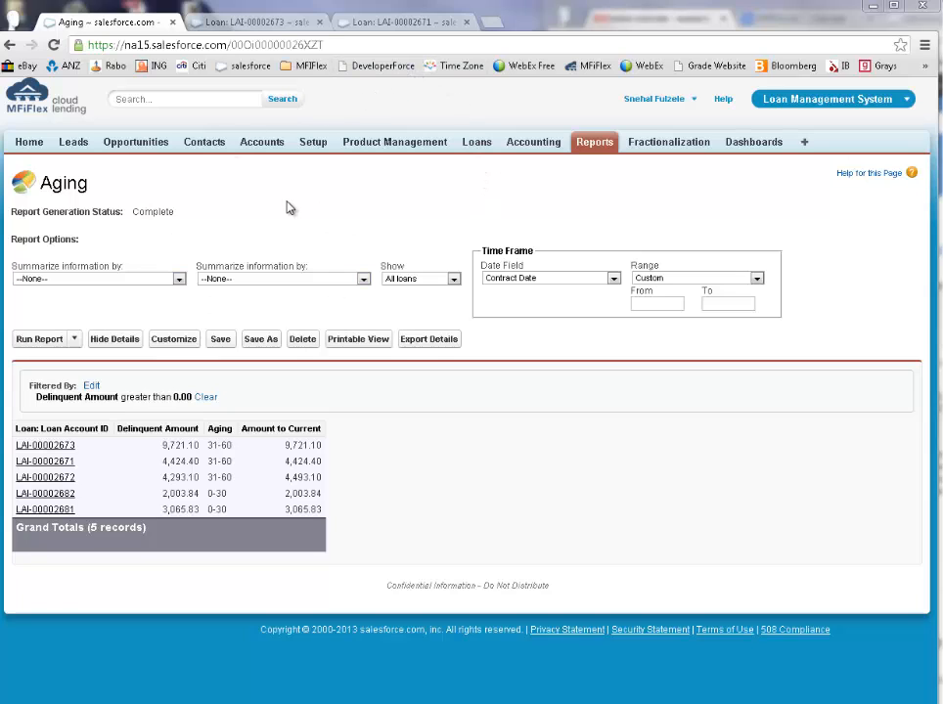
left_click(466, 22)
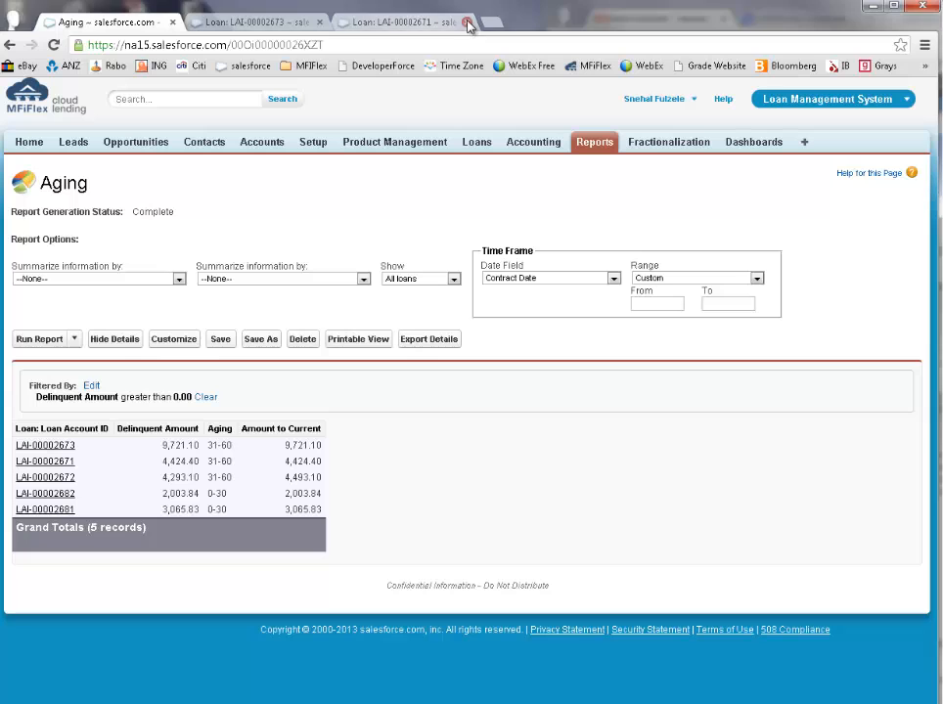
left_click(320, 21)
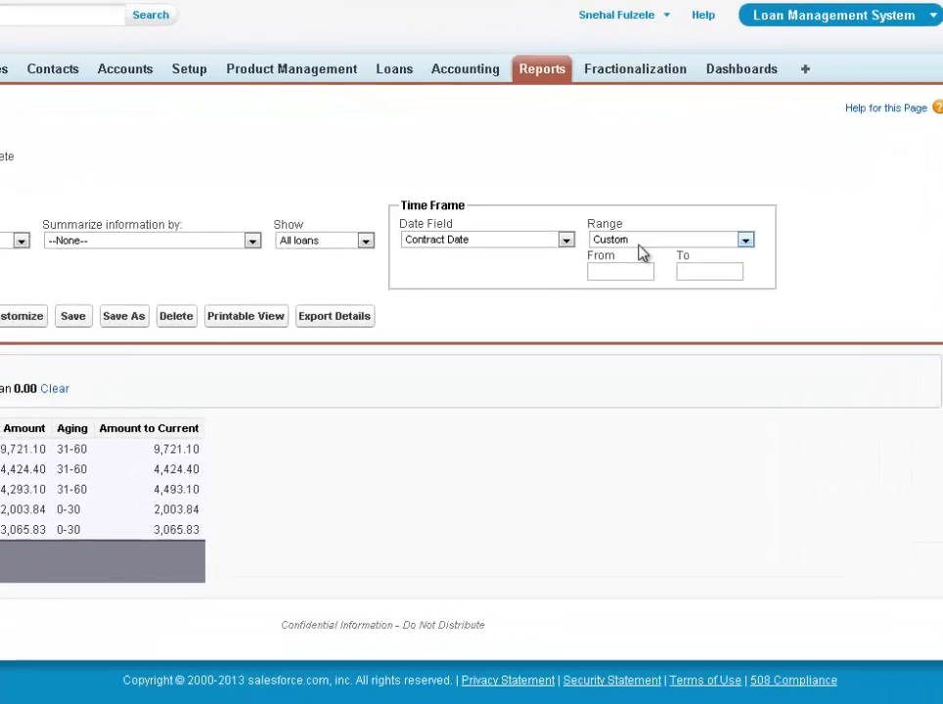
Set the Aging report's Contract Date time frame range to Current and Previous 2 FY
left_click(729, 183)
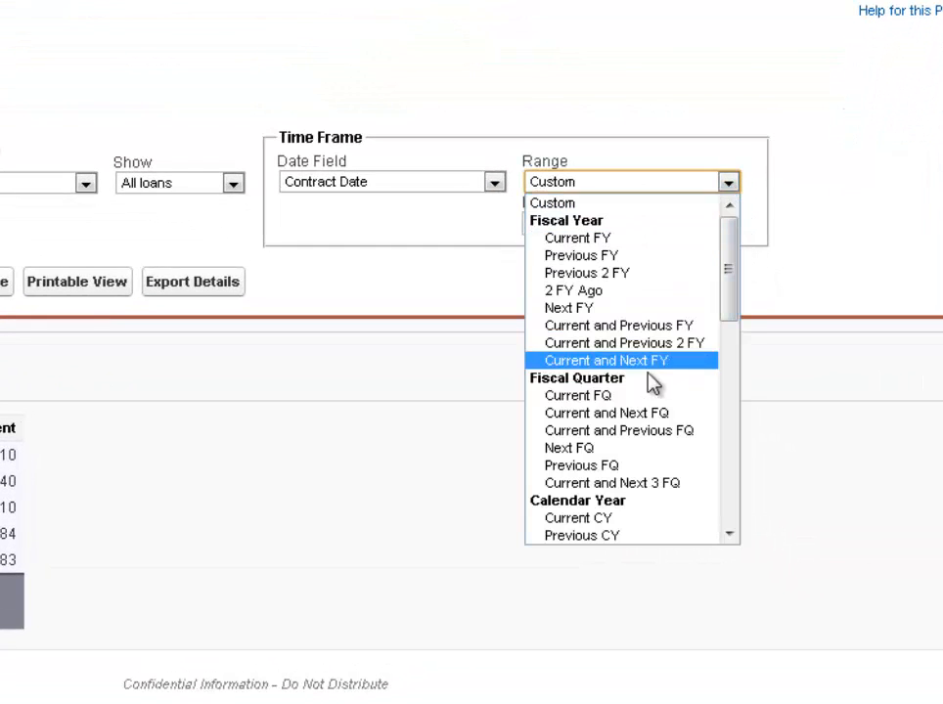
left_click_drag(730, 313, 737, 533)
left_click_drag(733, 489, 743, 308)
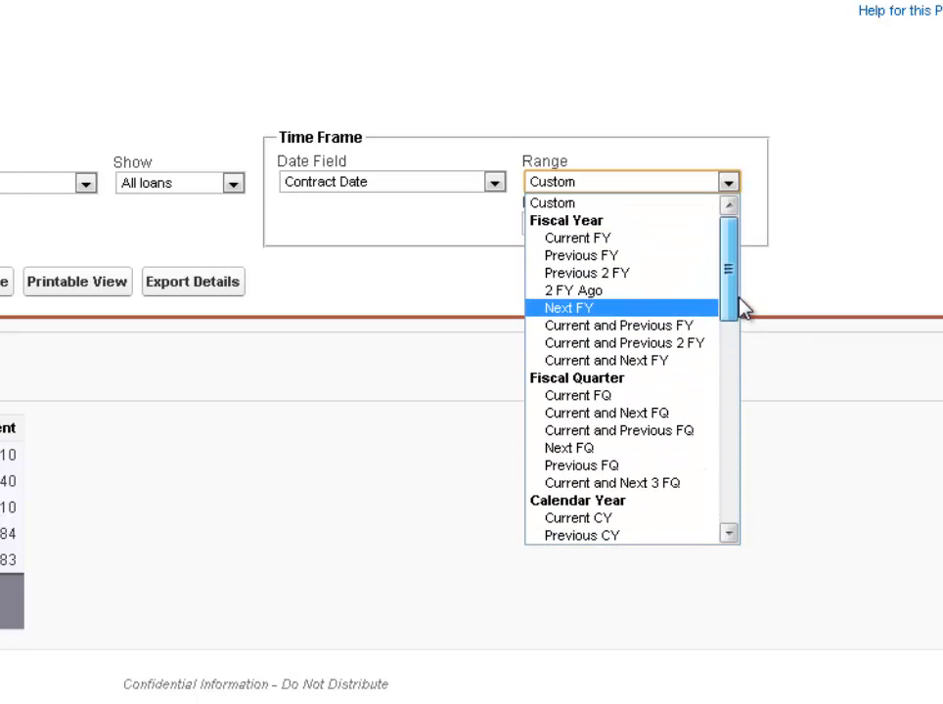
left_click(690, 346)
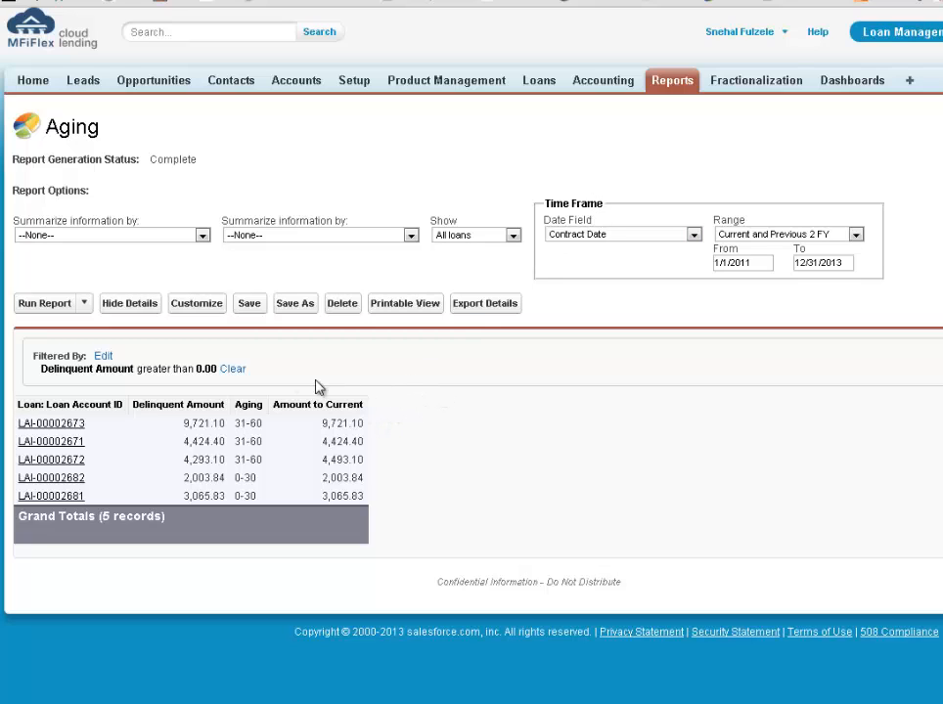
View the Aging report's options for scheduling future runs, including emailing it to me and/or others, and return to the reports list without saving
left_click(85, 304)
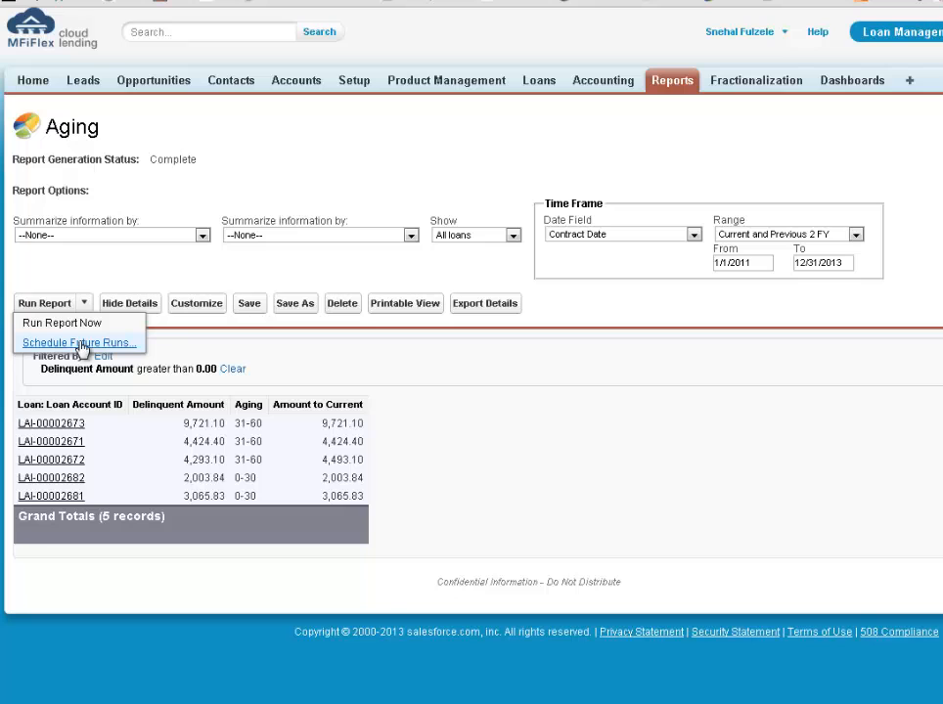
left_click(81, 345)
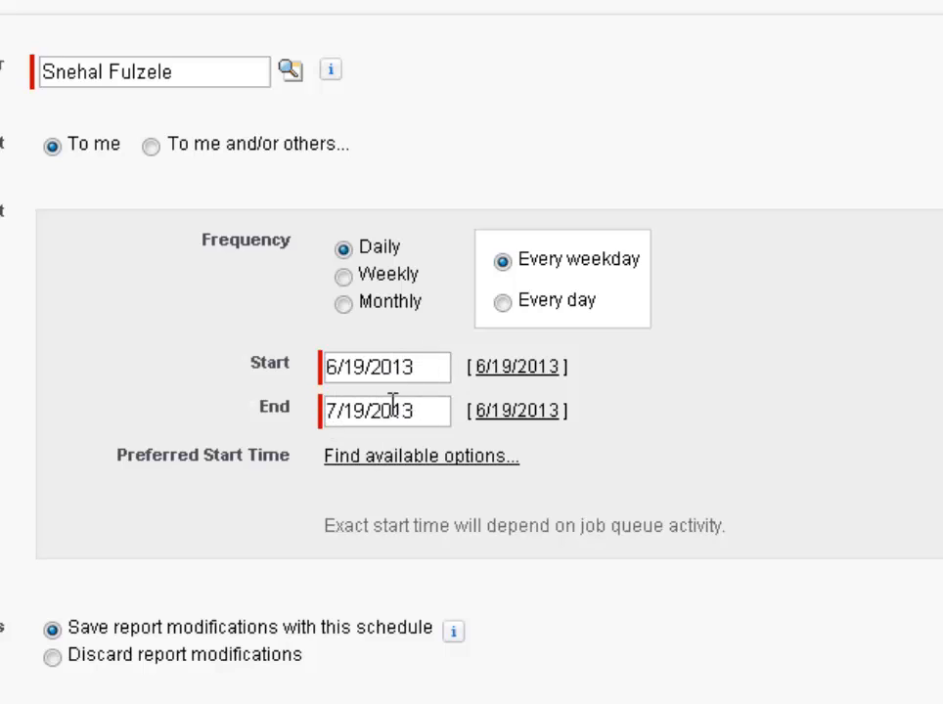
left_click(151, 146)
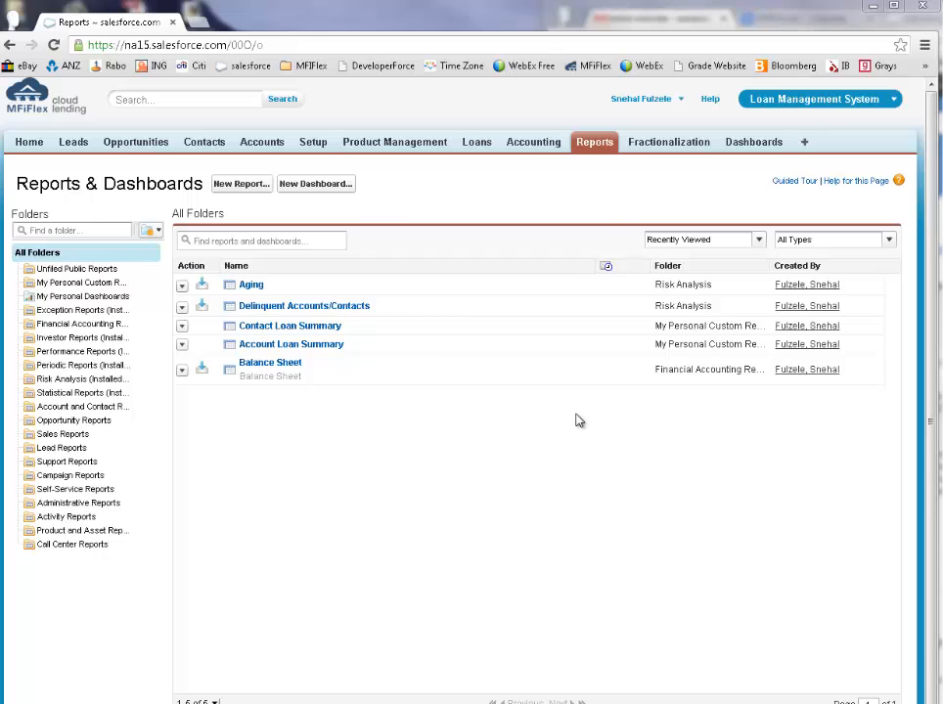
left_click(596, 146)
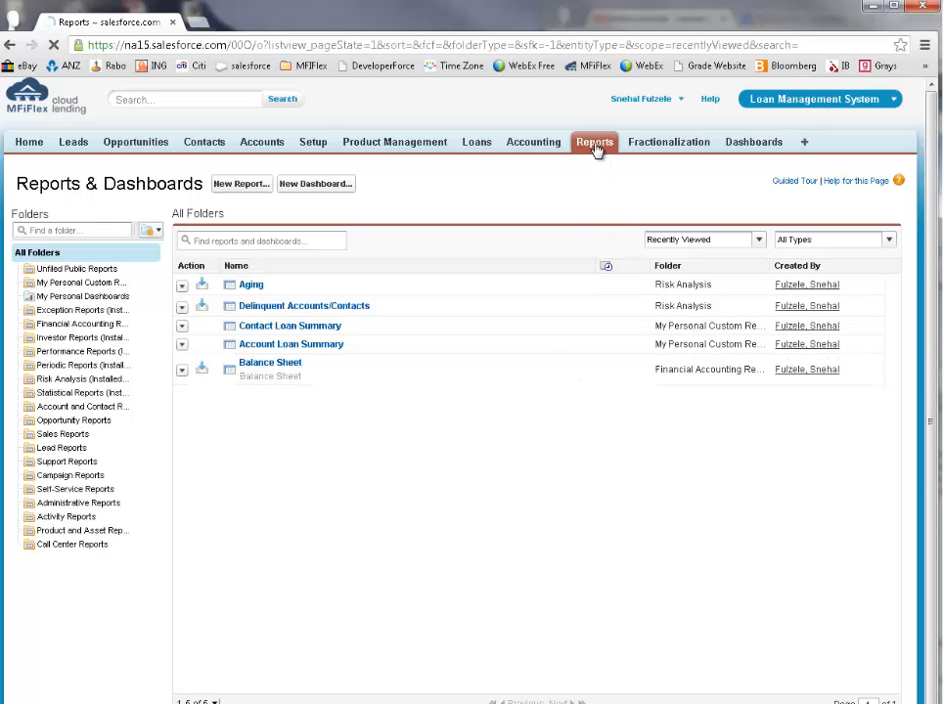